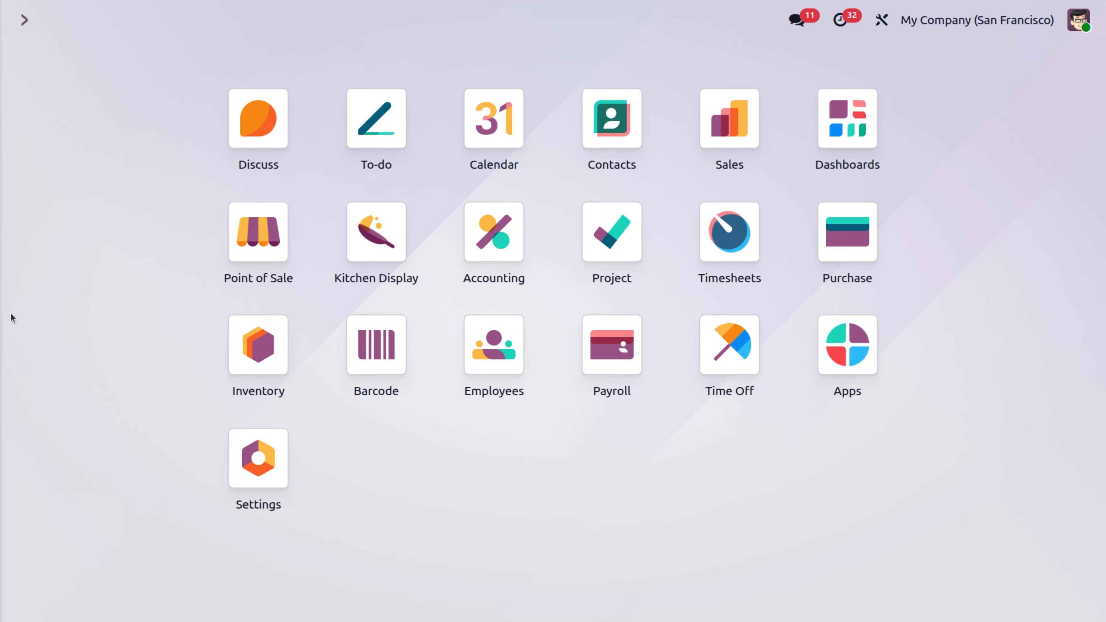
- Open the Human Resources Manager's record in Employees and review its payroll details, from contract overview to post-tax deductions and other benefits
{"action": "left_click", "coordinate": [511, 353]}
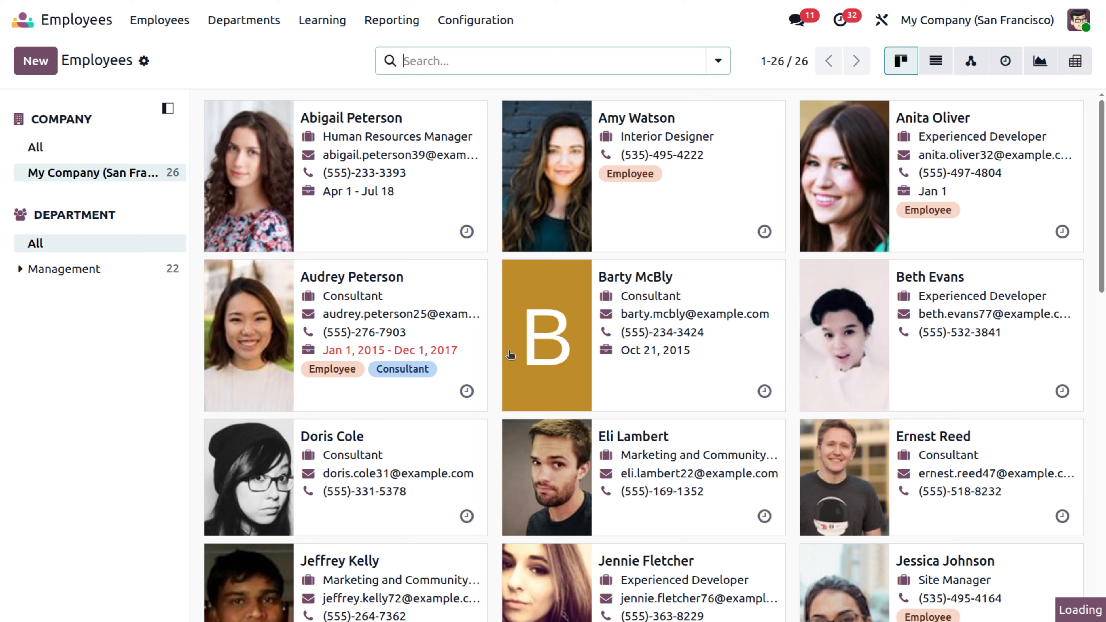
{"action": "left_click", "coordinate": [392, 230]}
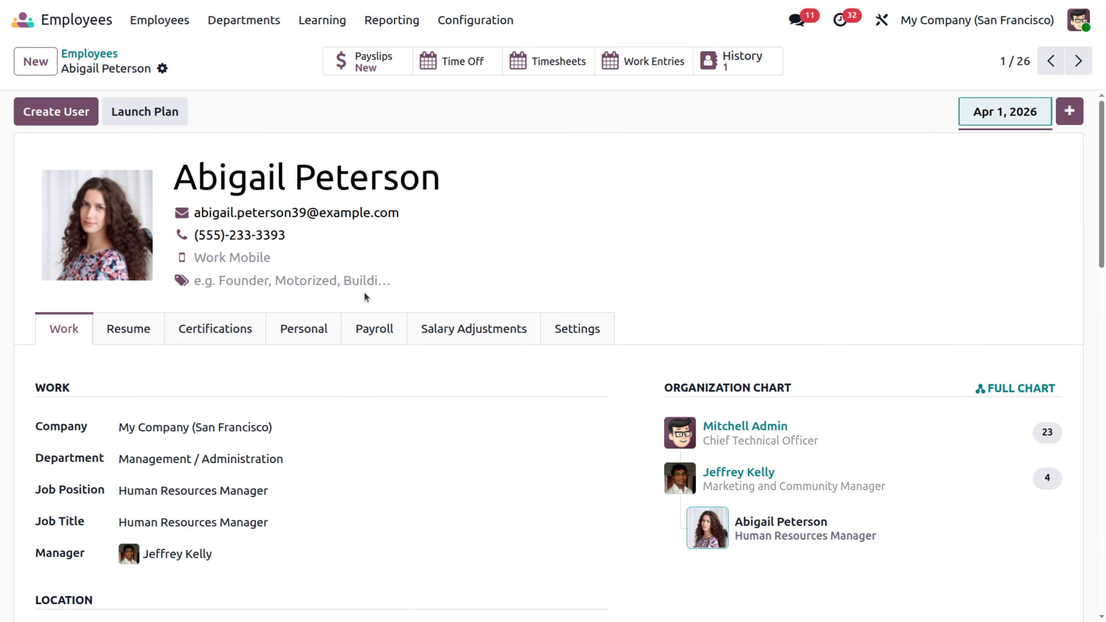
{"action": "left_click", "coordinate": [387, 332]}
{"action": "scroll", "coordinate": [379, 437], "scroll_direction": "down", "scroll_amount": 5}
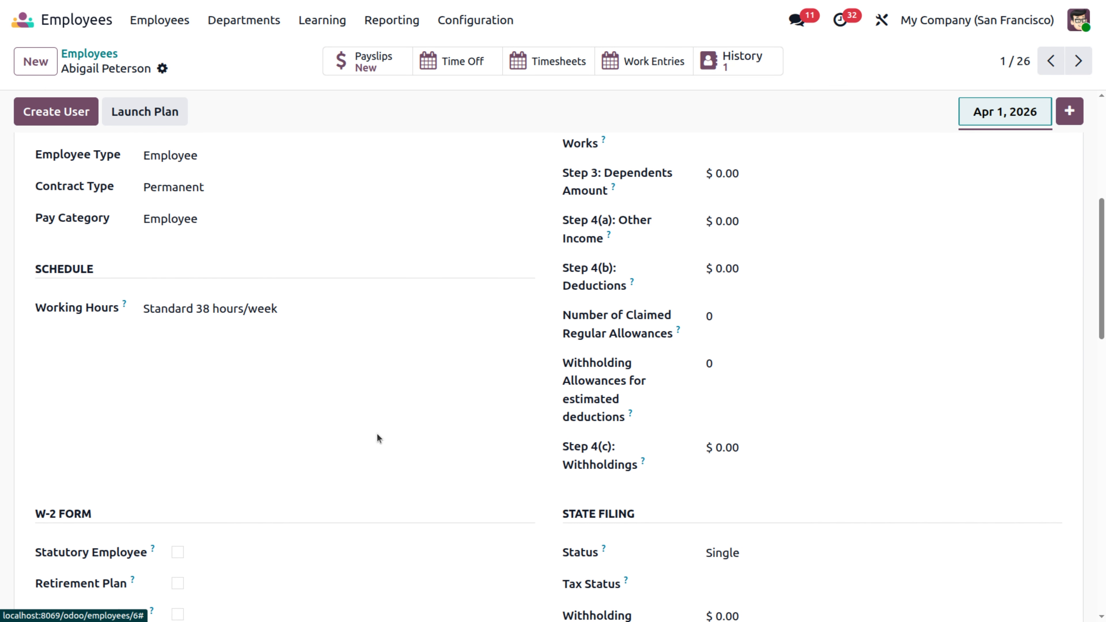
{"action": "scroll", "coordinate": [377, 435], "scroll_direction": "up", "scroll_amount": 3}
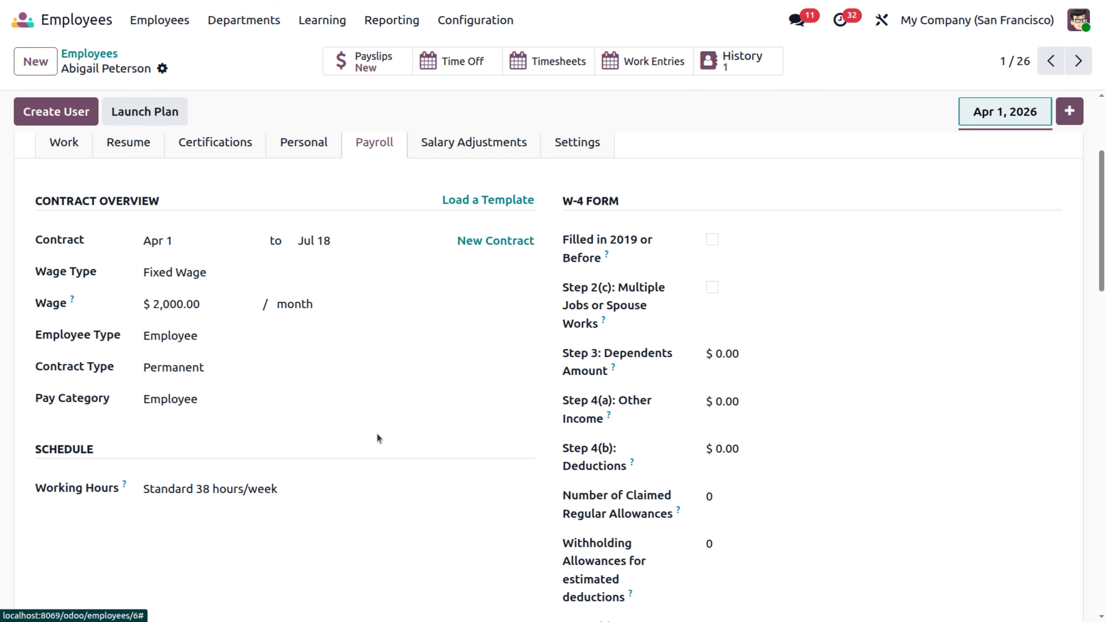
{"action": "scroll", "coordinate": [378, 439], "scroll_direction": "down", "scroll_amount": 6}
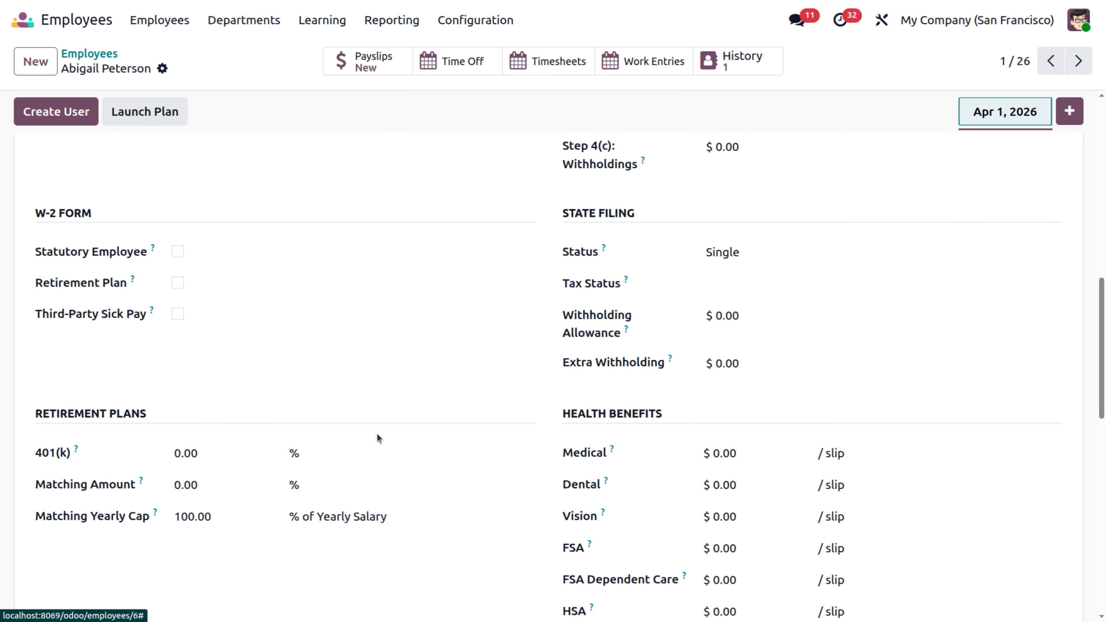
{"action": "scroll", "coordinate": [377, 439], "scroll_direction": "down", "scroll_amount": 5}
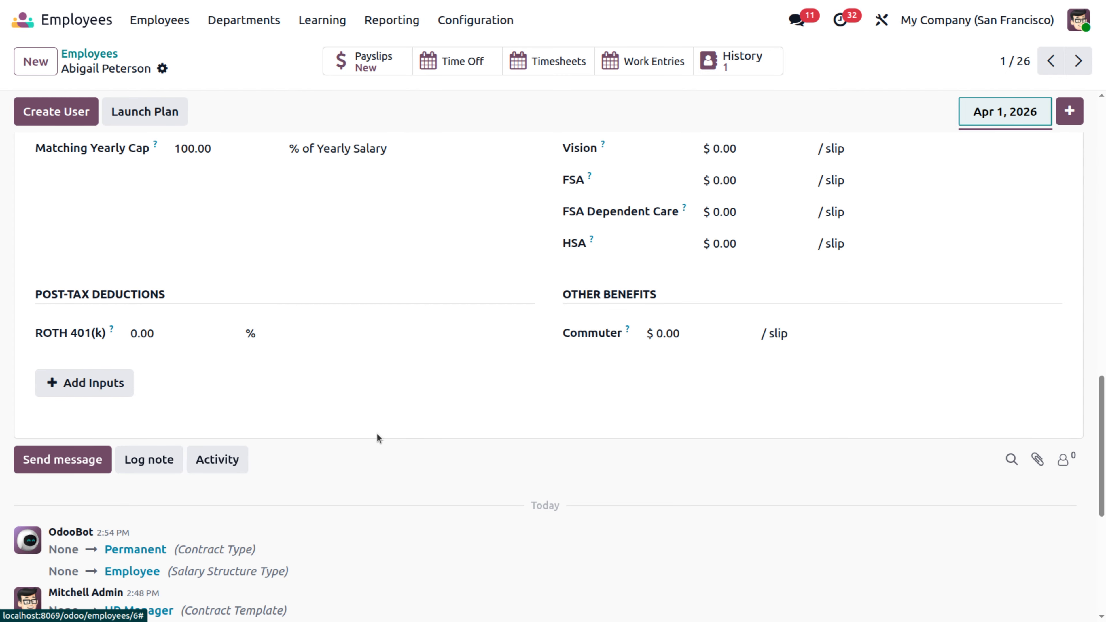
{"action": "scroll", "coordinate": [377, 435], "scroll_direction": "up", "scroll_amount": 10}
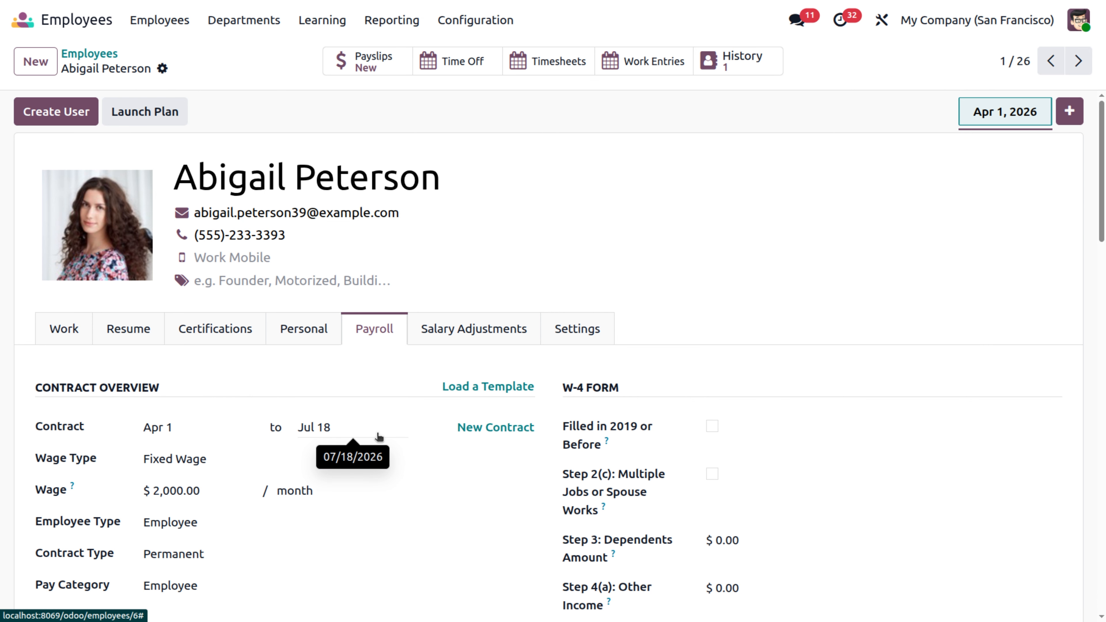
- Check which salary inputs can be added to the employee's payroll details, then close the selection without adding any
{"action": "scroll", "coordinate": [378, 435], "scroll_direction": "down", "scroll_amount": 10}
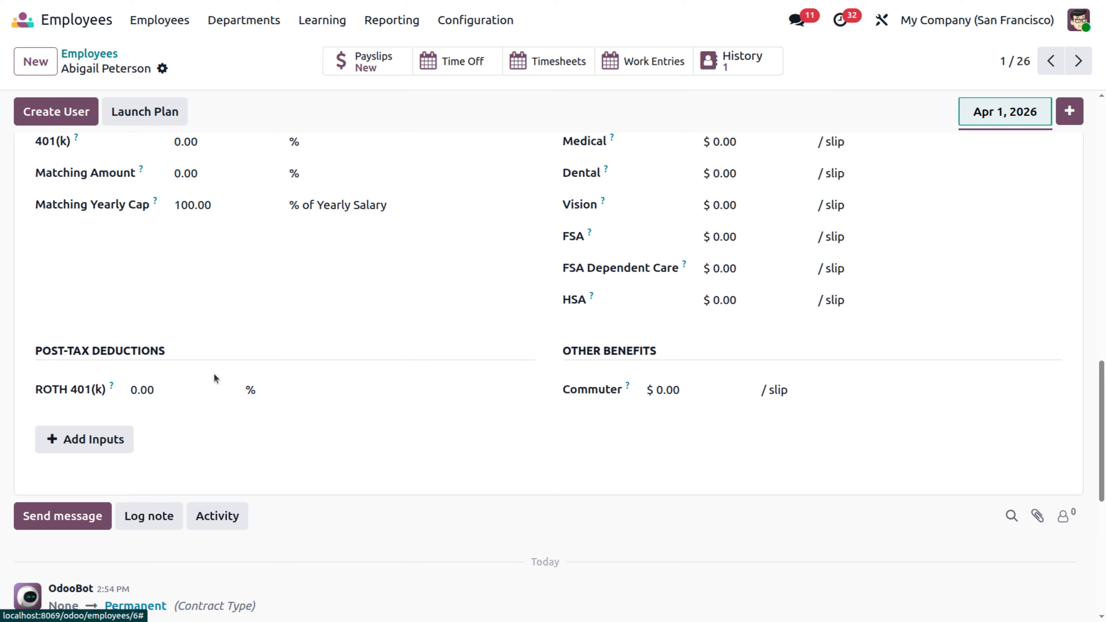
{"action": "left_click", "coordinate": [118, 452]}
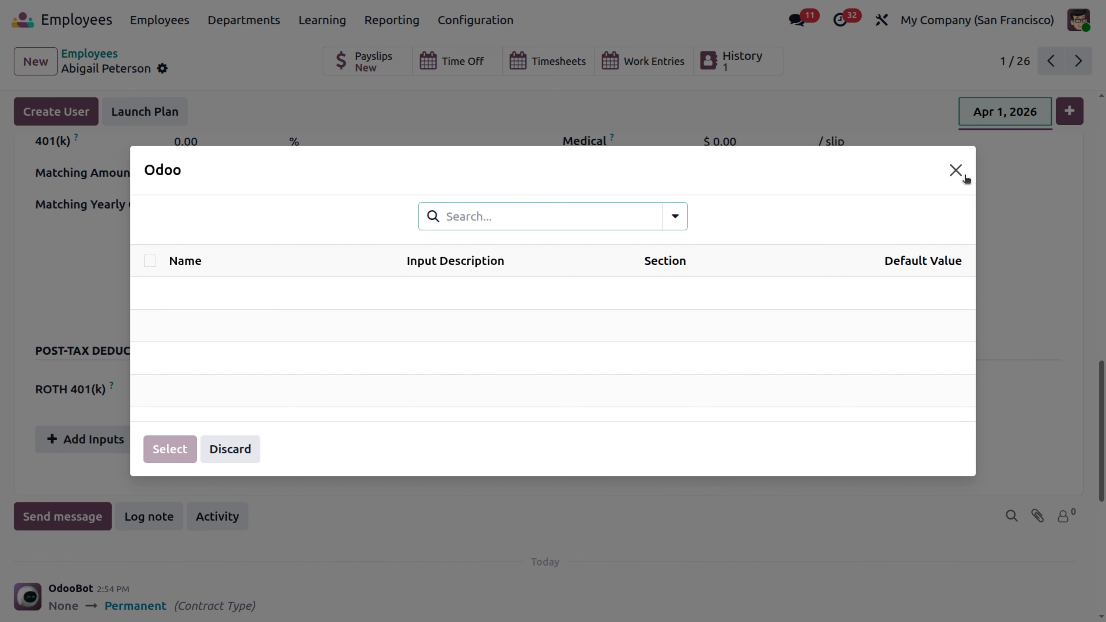
{"action": "left_click", "coordinate": [957, 171]}
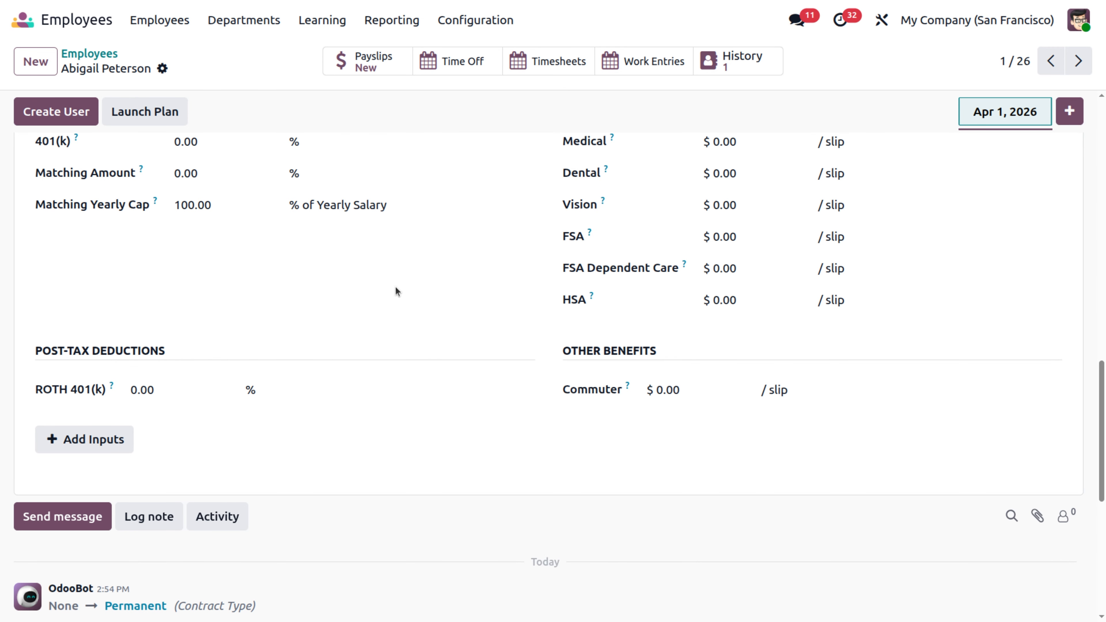
{"action": "scroll", "coordinate": [396, 287], "scroll_direction": "up", "scroll_amount": 15}
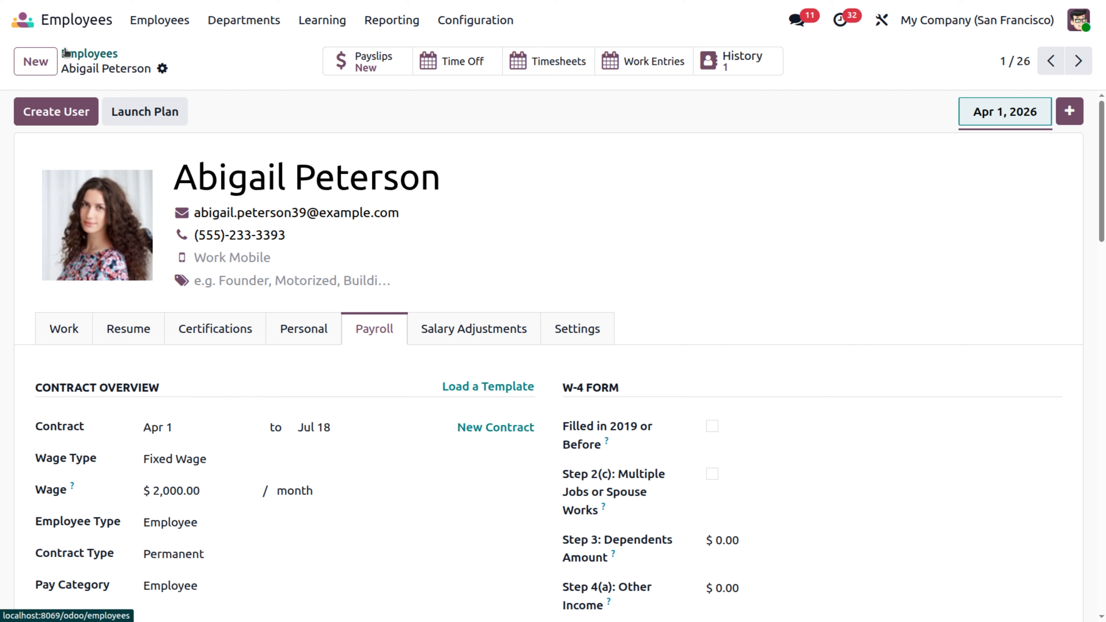
- Switch to the Payroll app, open the salary rules and expand the Regular Pay group
{"action": "left_click", "coordinate": [78, 25]}
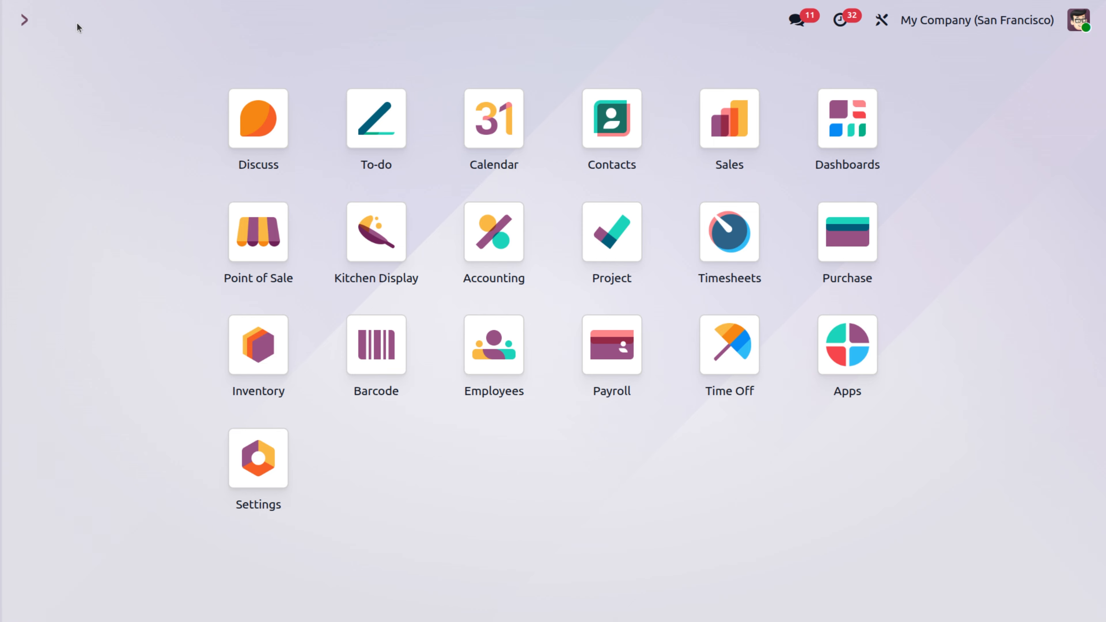
{"action": "type", "text": "pay"}
{"action": "key", "text": "Return"}
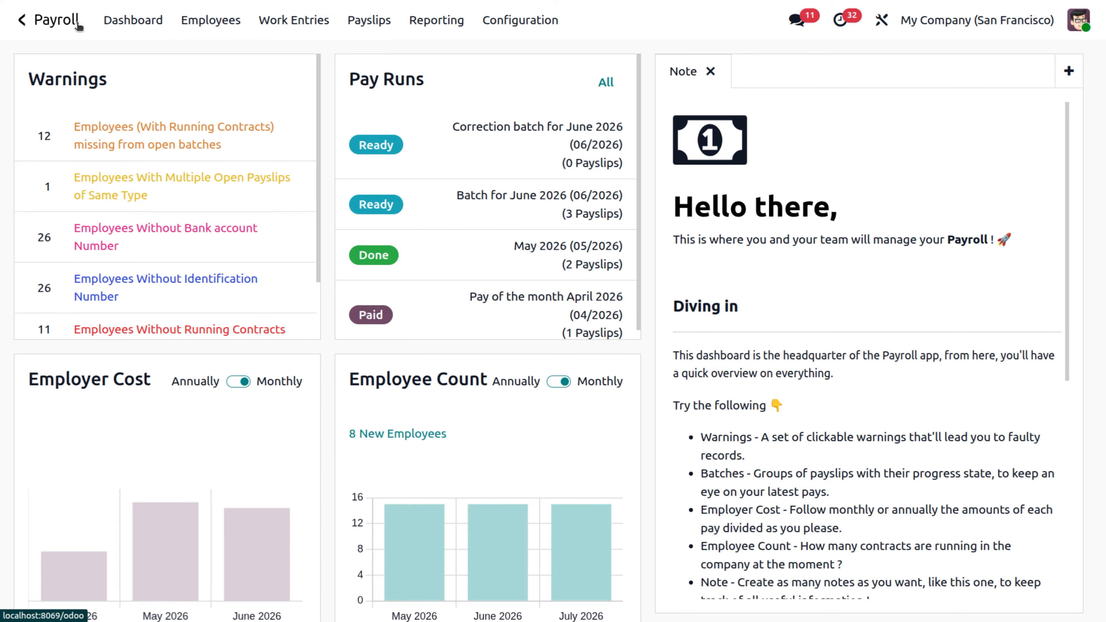
{"action": "left_click", "coordinate": [497, 22]}
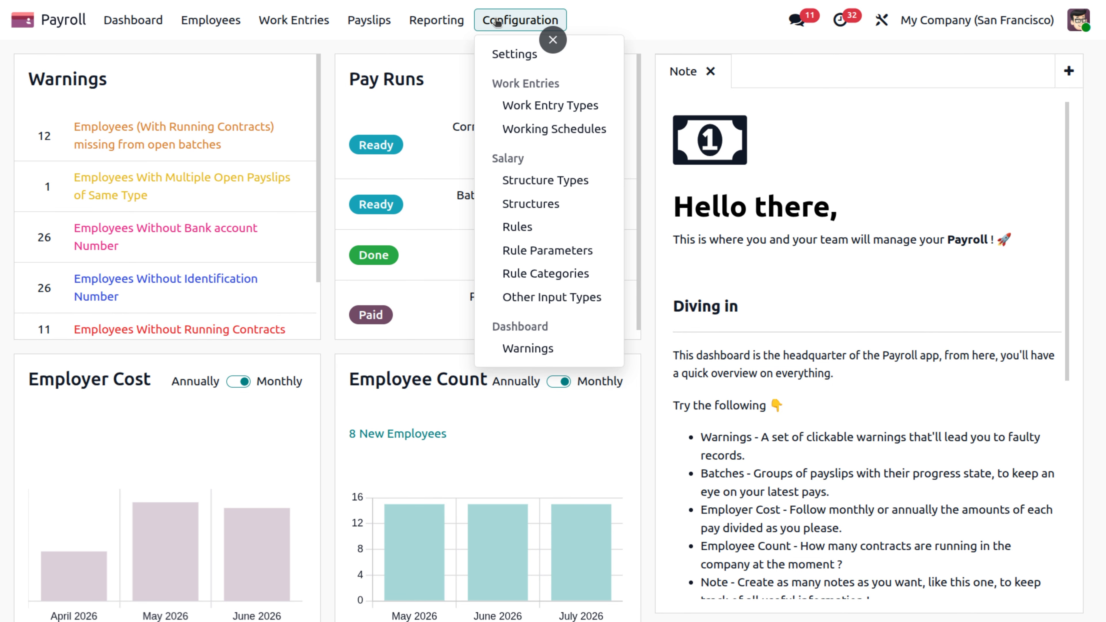
{"action": "left_click", "coordinate": [513, 228]}
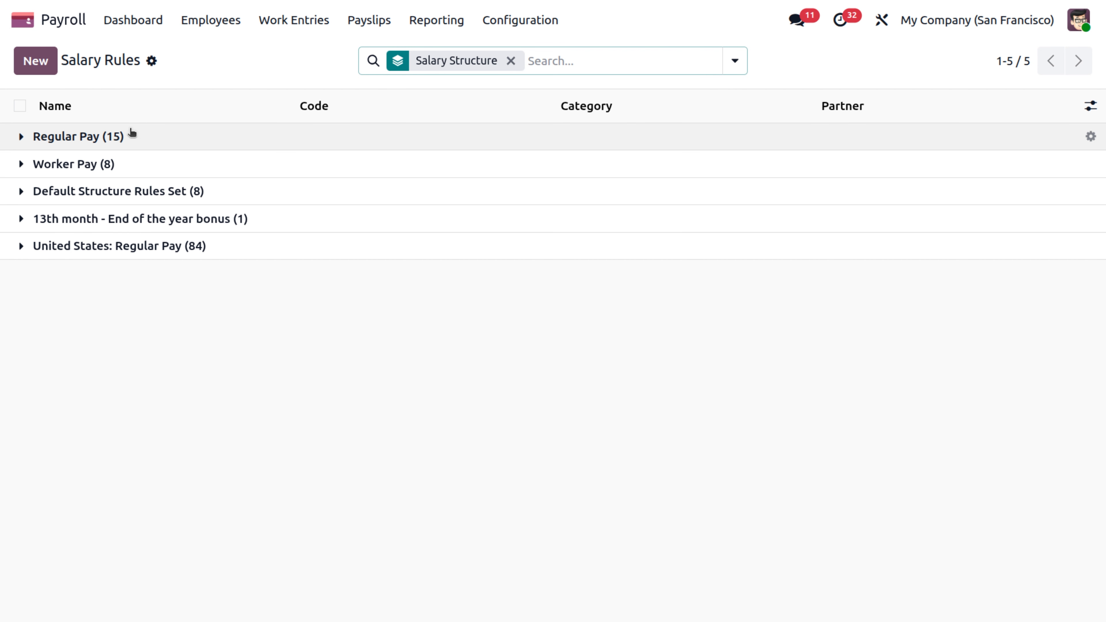
{"action": "left_click", "coordinate": [19, 137]}
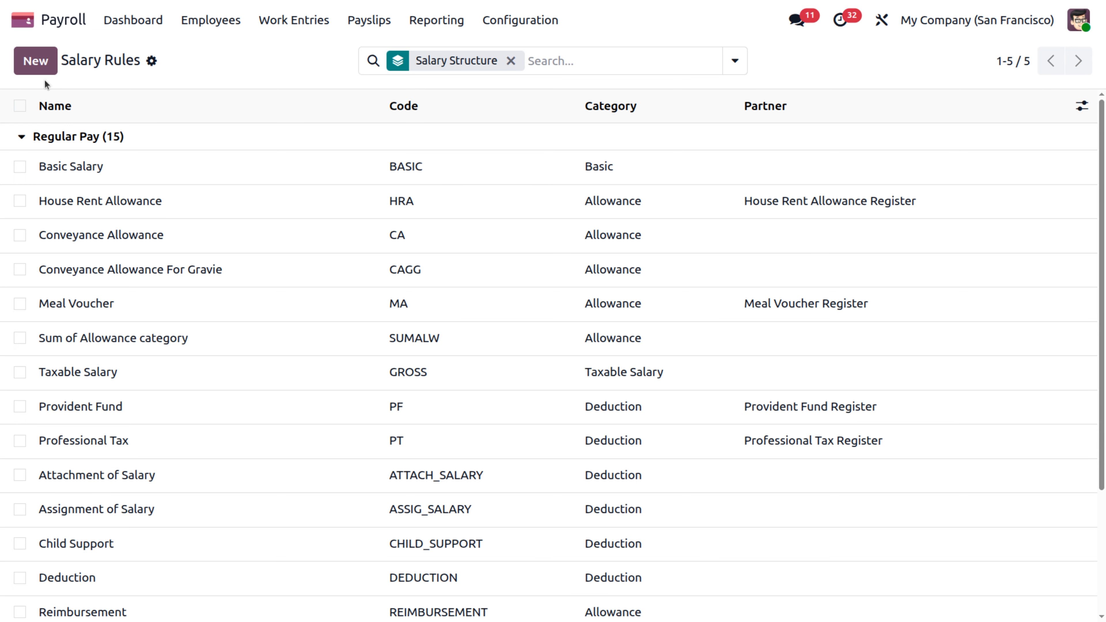
- Create a new salary rule named Transport Allowance
{"action": "left_click", "coordinate": [45, 71]}
{"action": "left_click", "coordinate": [73, 169]}
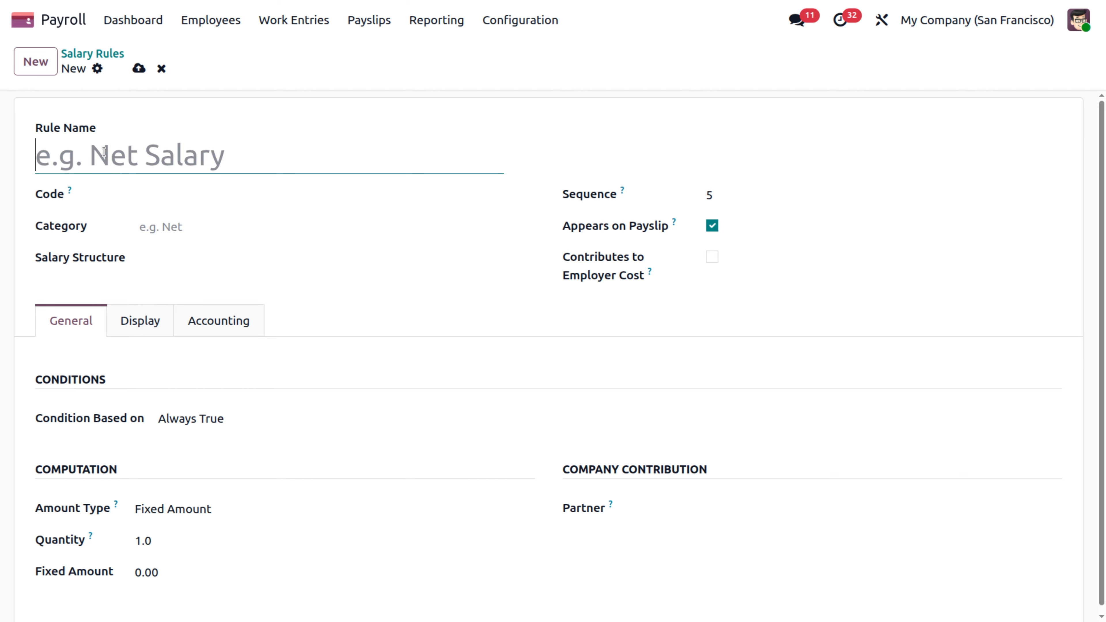
{"action": "type", "text": "TR"}
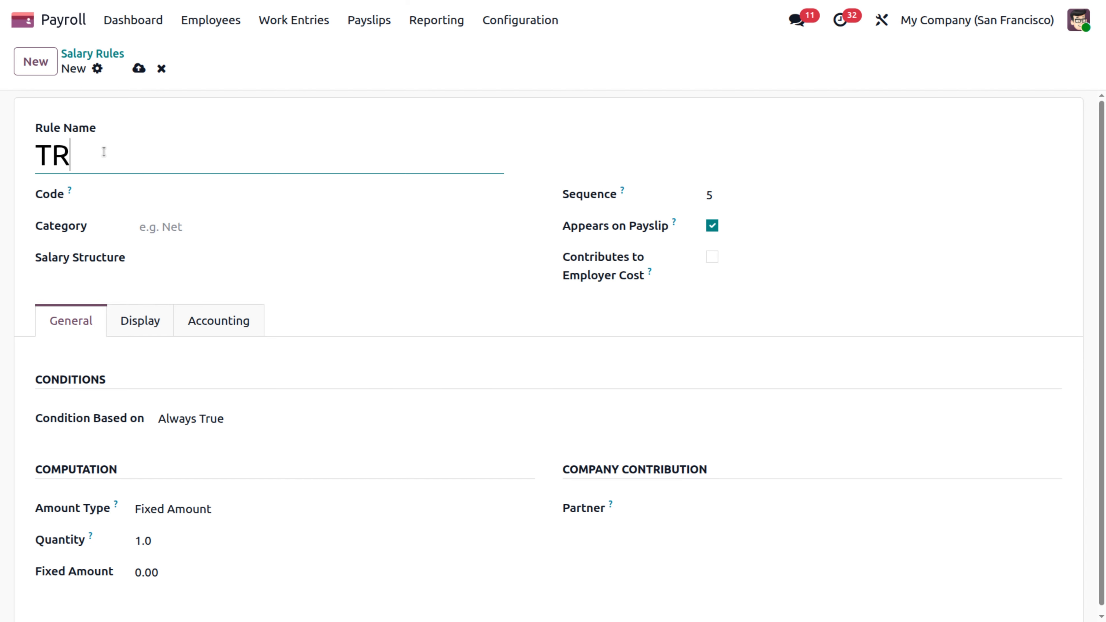
{"action": "key", "text": "BackSpace"}
{"action": "type", "text": "ranspo"}
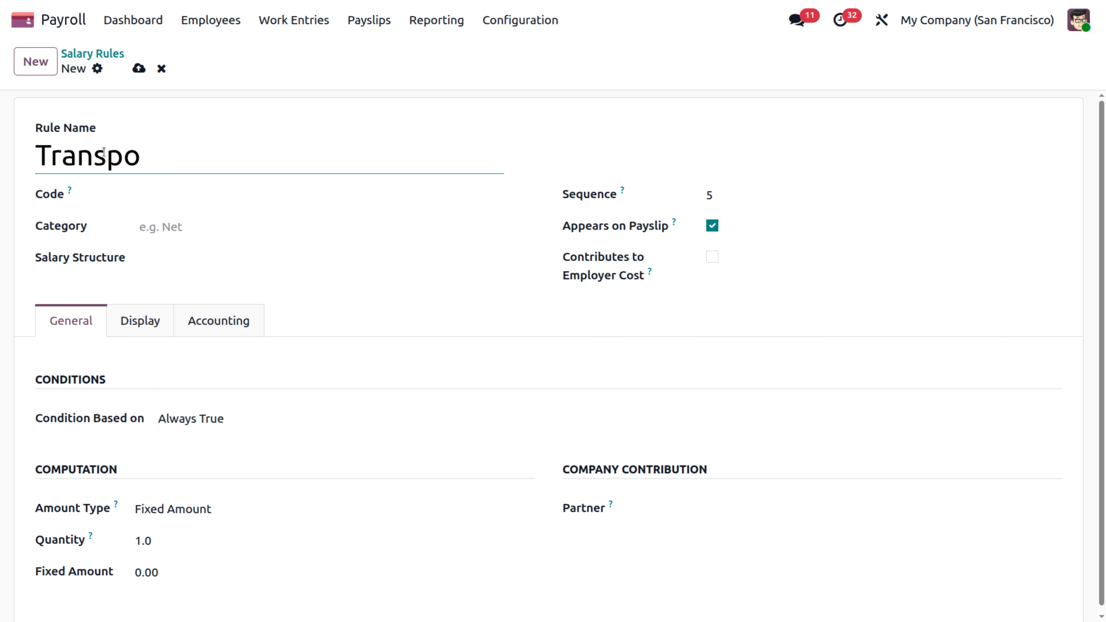
{"action": "type", "text": "rt Allowance"}
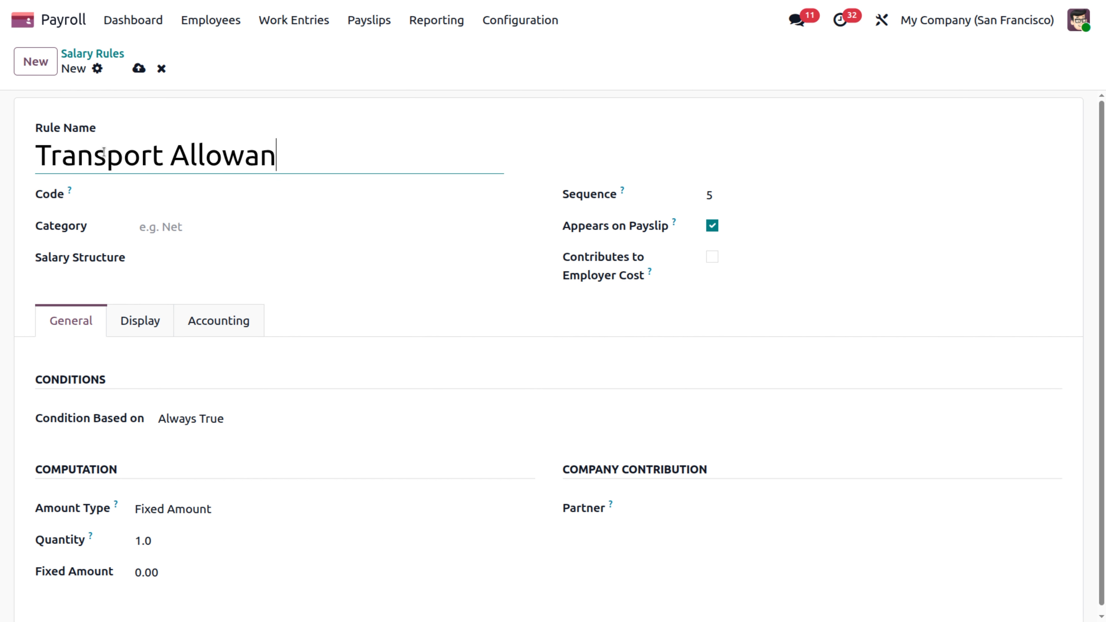
- Enter TSPALW as the code of the Transport Allowance rule
{"action": "left_click", "coordinate": [192, 201]}
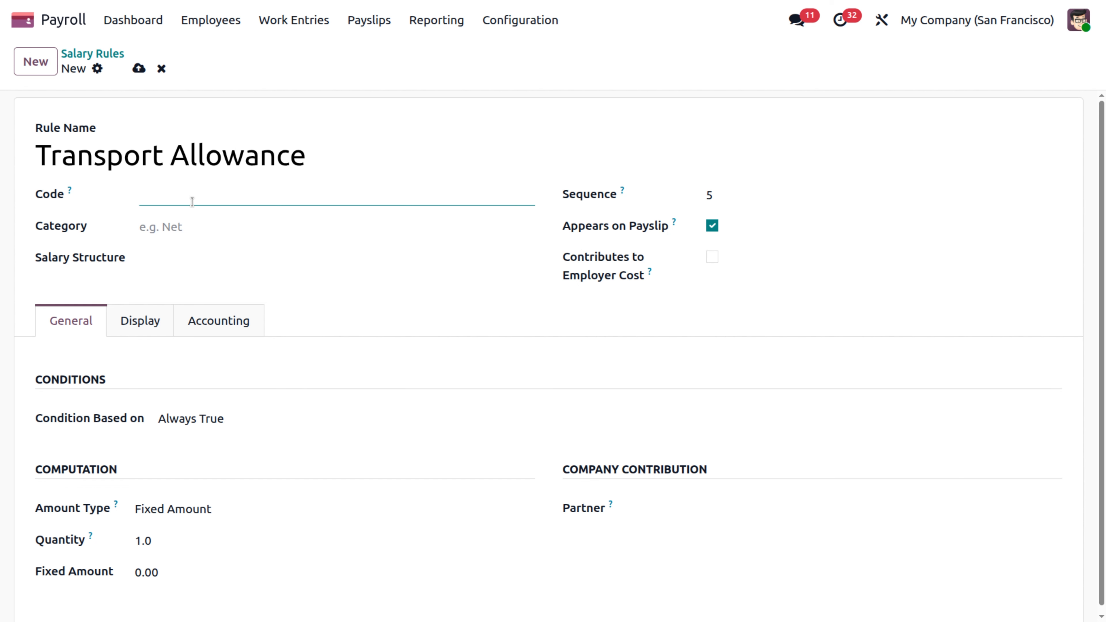
{"action": "type", "text": "TALW"}
{"action": "left_click", "coordinate": [144, 195]}
{"action": "type", "text": "SP"}
- Assign the rule to the Allowance category and the Regular Pay salary structure
{"action": "left_click", "coordinate": [181, 227]}
{"action": "left_click", "coordinate": [181, 227]}
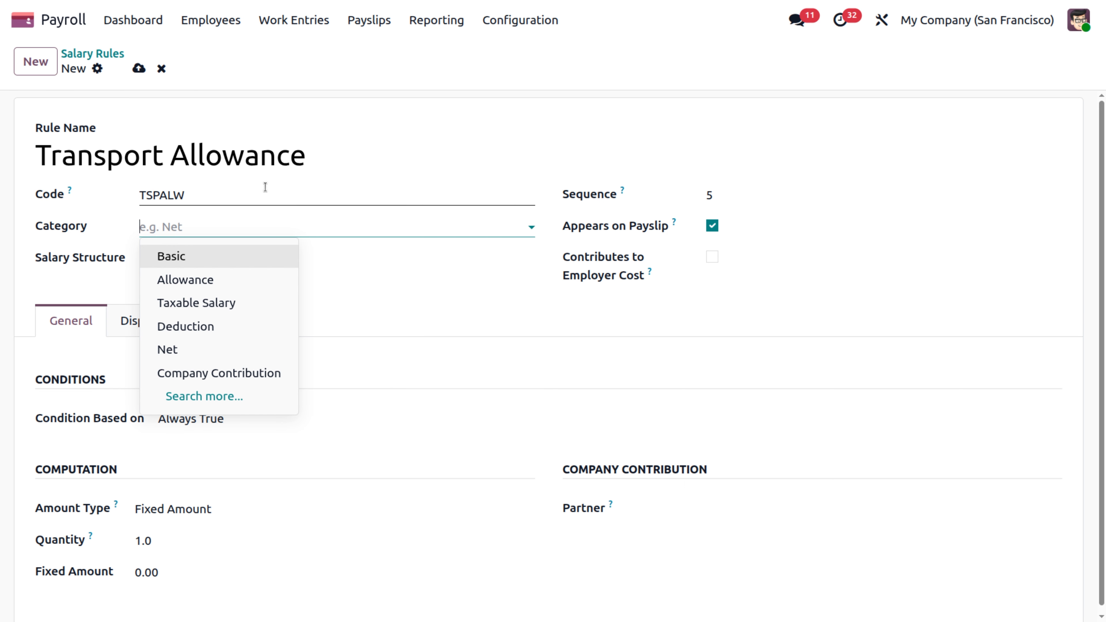
{"action": "left_click", "coordinate": [255, 287]}
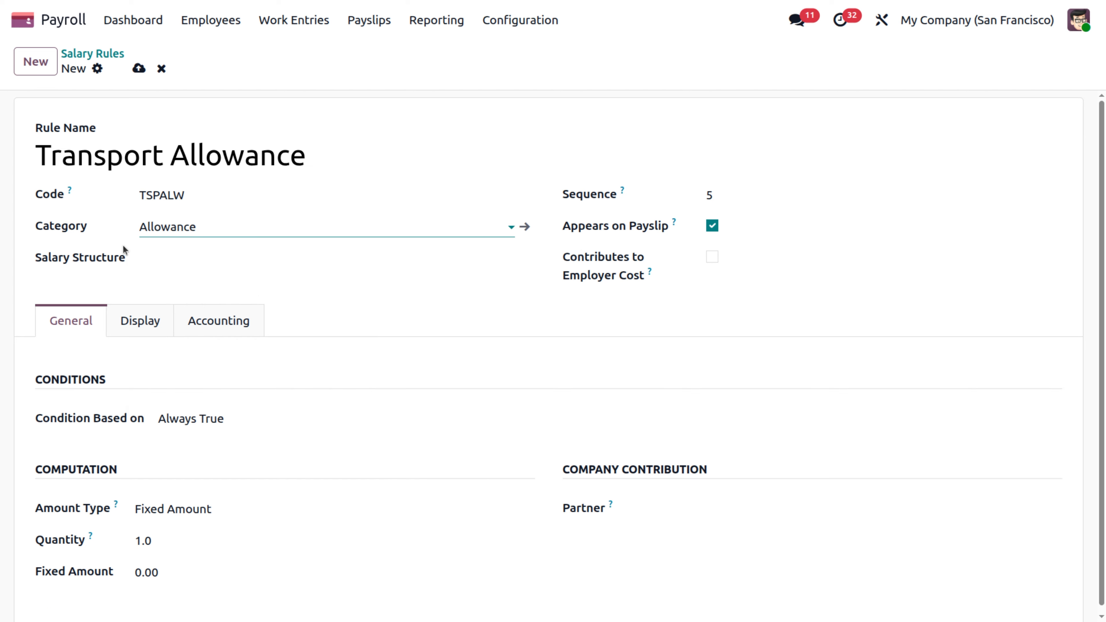
{"action": "left_click", "coordinate": [165, 261]}
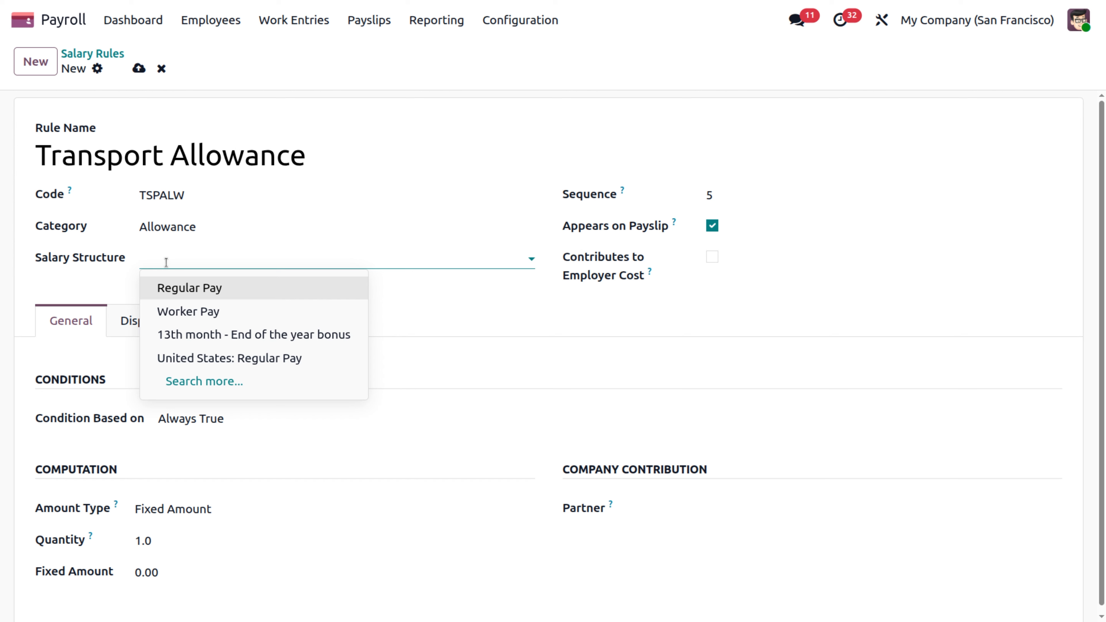
{"action": "left_click", "coordinate": [190, 289]}
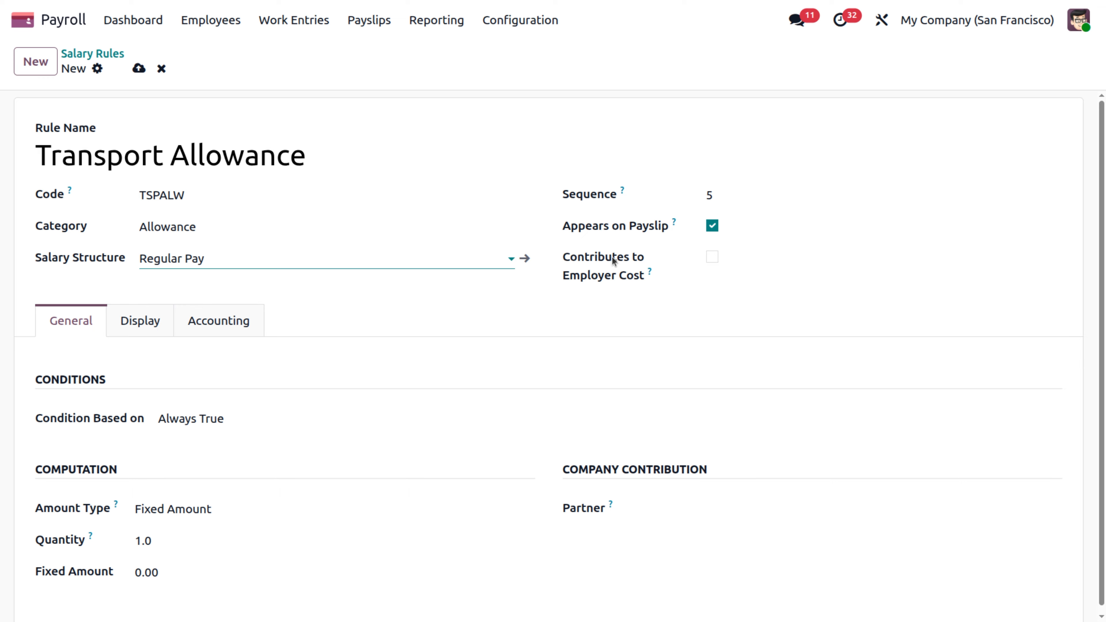
- Base the rule's condition on Salary Input and enable the input on Employee
{"action": "mouse_move", "coordinate": [647, 275]}
{"action": "scroll", "coordinate": [138, 351], "scroll_direction": "down", "scroll_amount": 1}
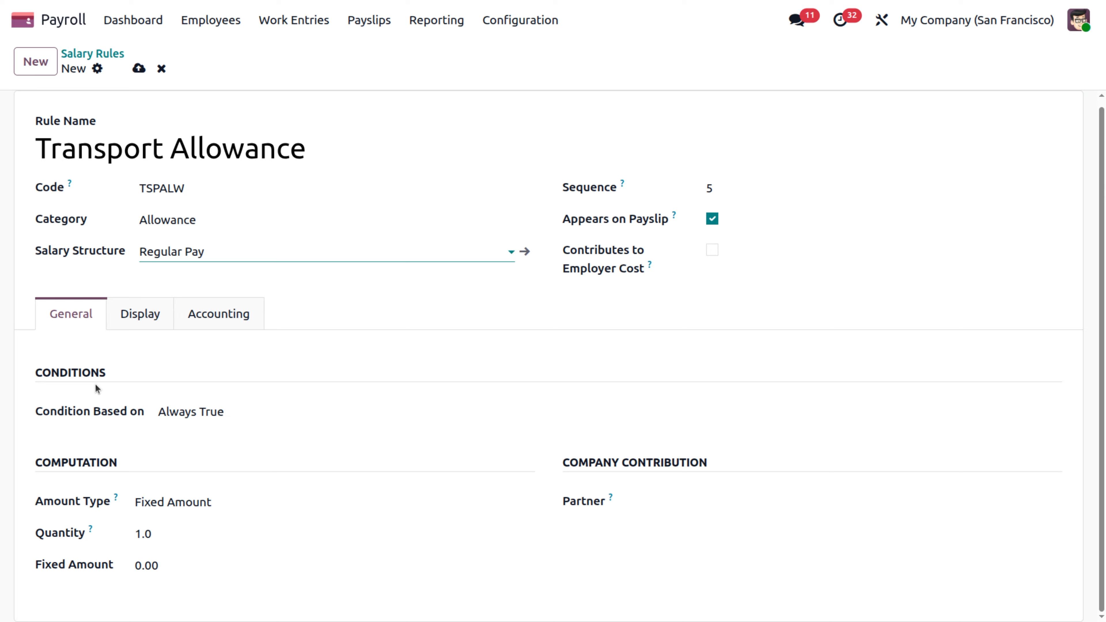
{"action": "left_click", "coordinate": [251, 413]}
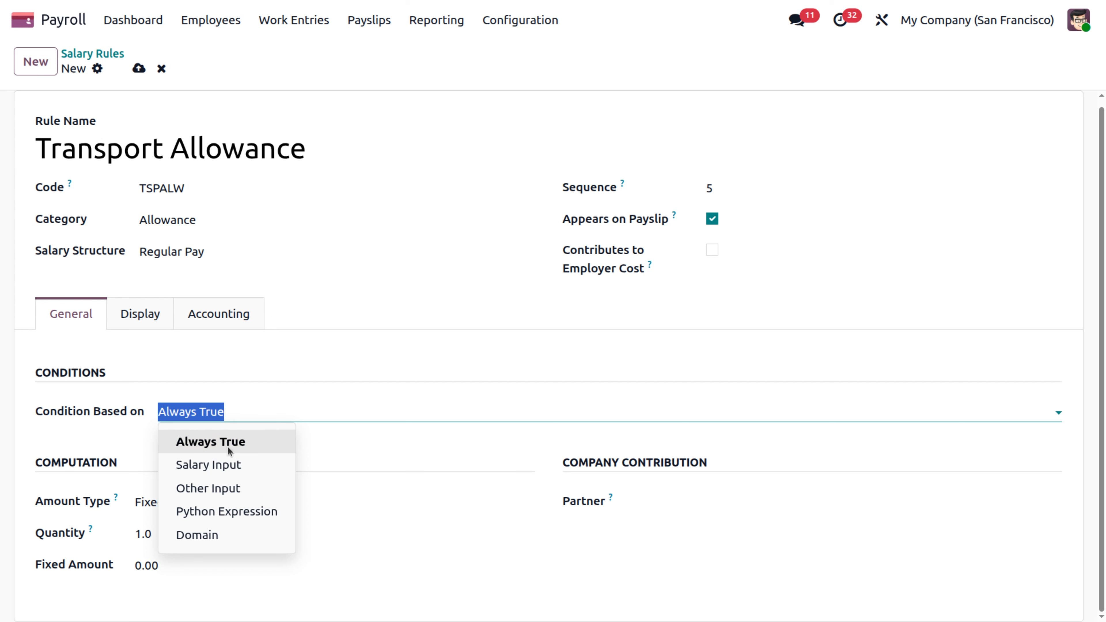
{"action": "left_click", "coordinate": [227, 464]}
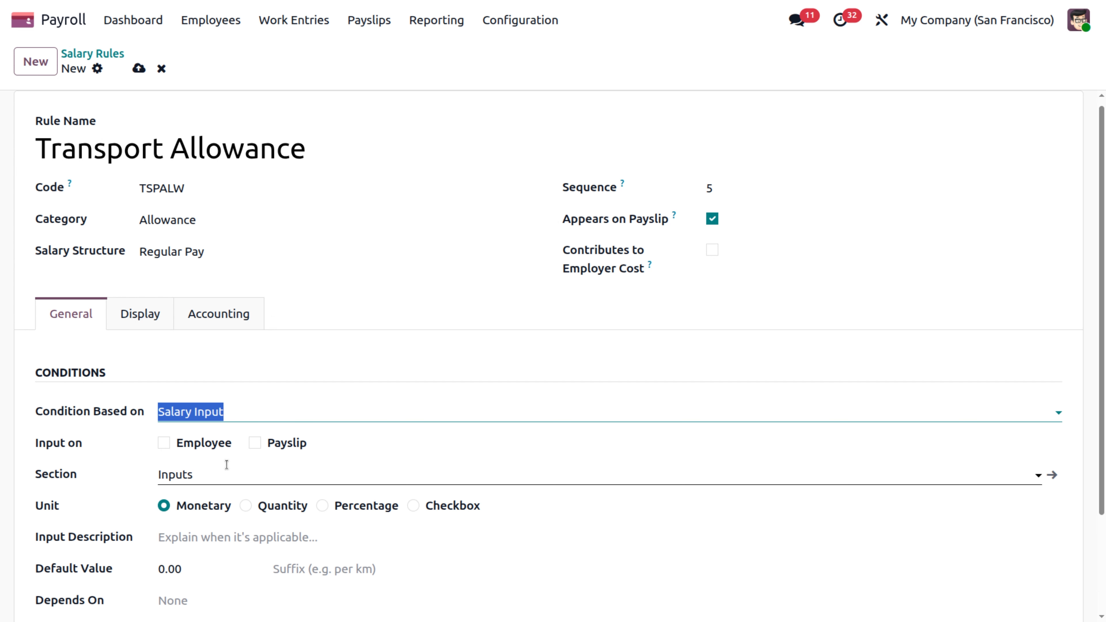
{"action": "left_click", "coordinate": [117, 449]}
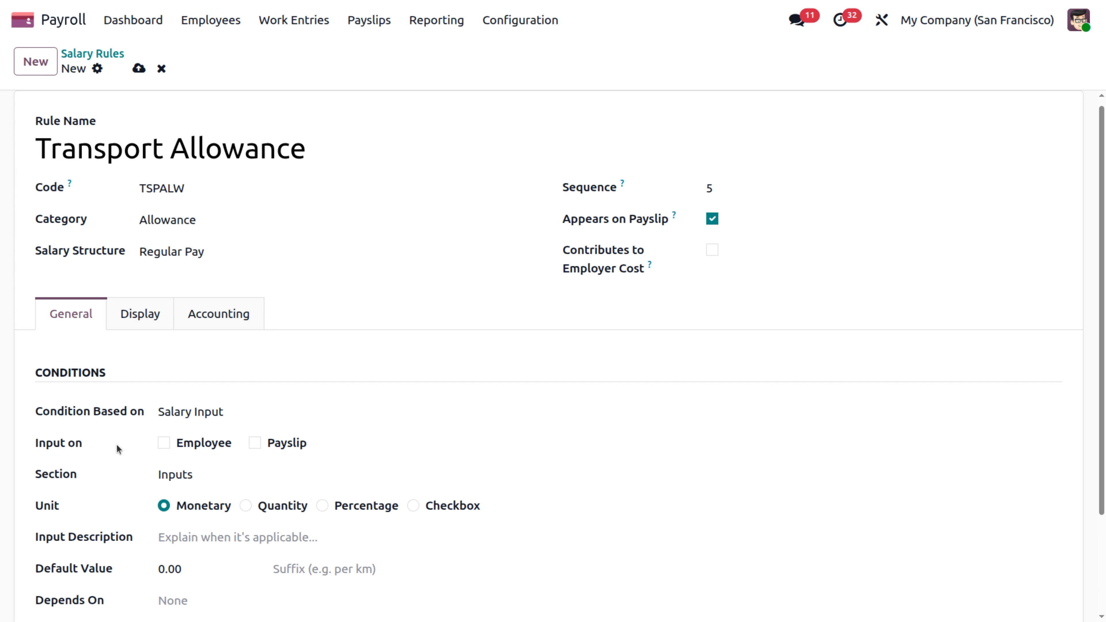
{"action": "left_click", "coordinate": [165, 443]}
- Choose Inputs as the section for the rule's salary input
{"action": "scroll", "coordinate": [164, 446], "scroll_direction": "down", "scroll_amount": 3}
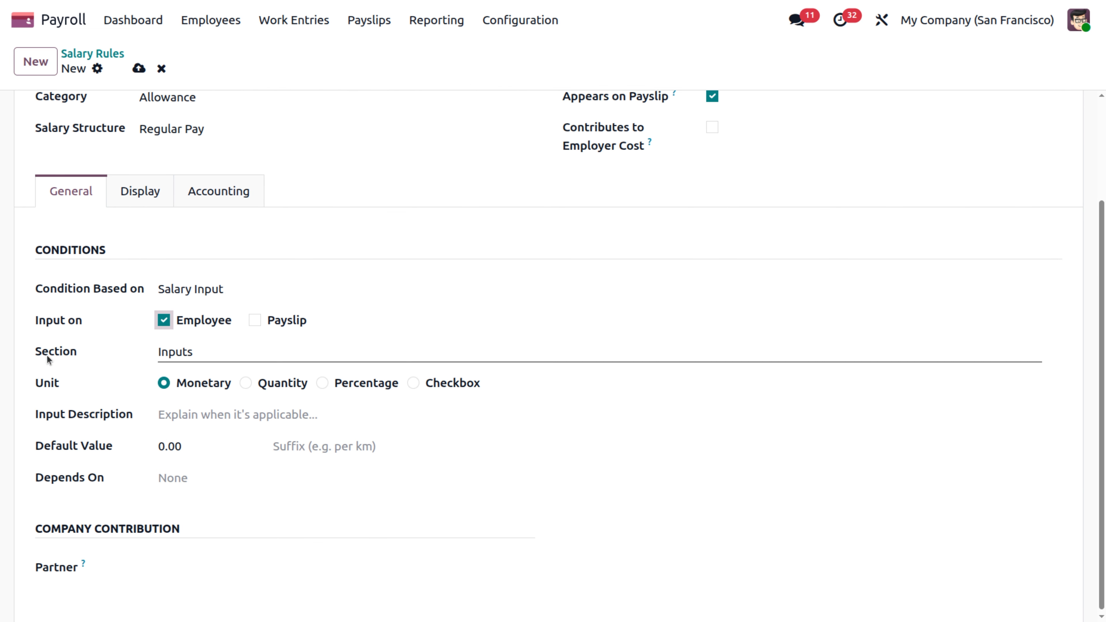
{"action": "left_click", "coordinate": [205, 356]}
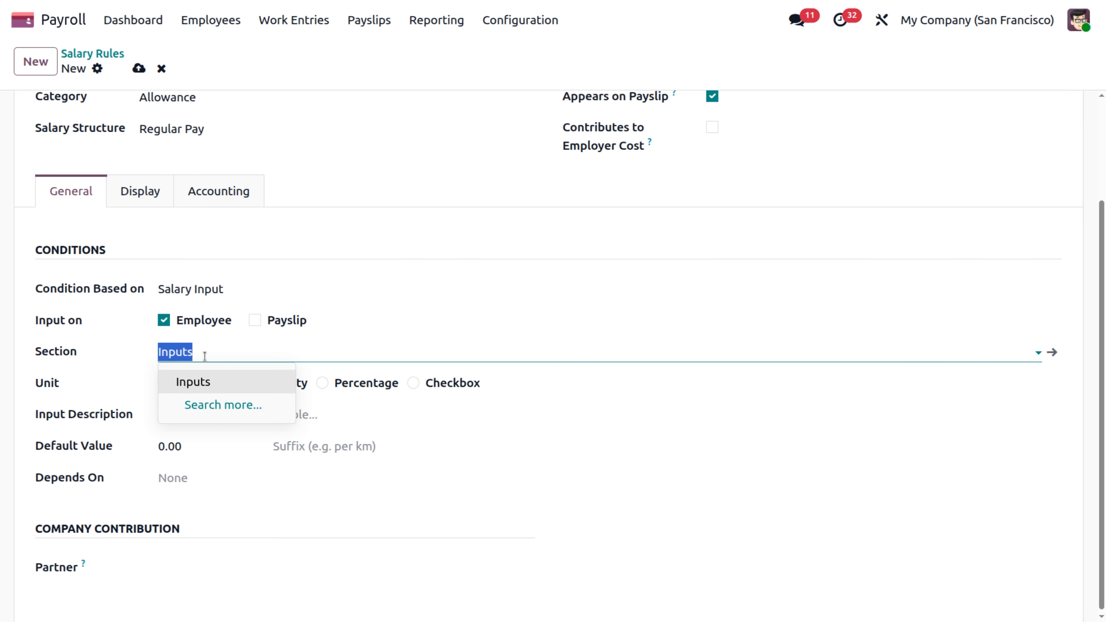
{"action": "left_click", "coordinate": [203, 382]}
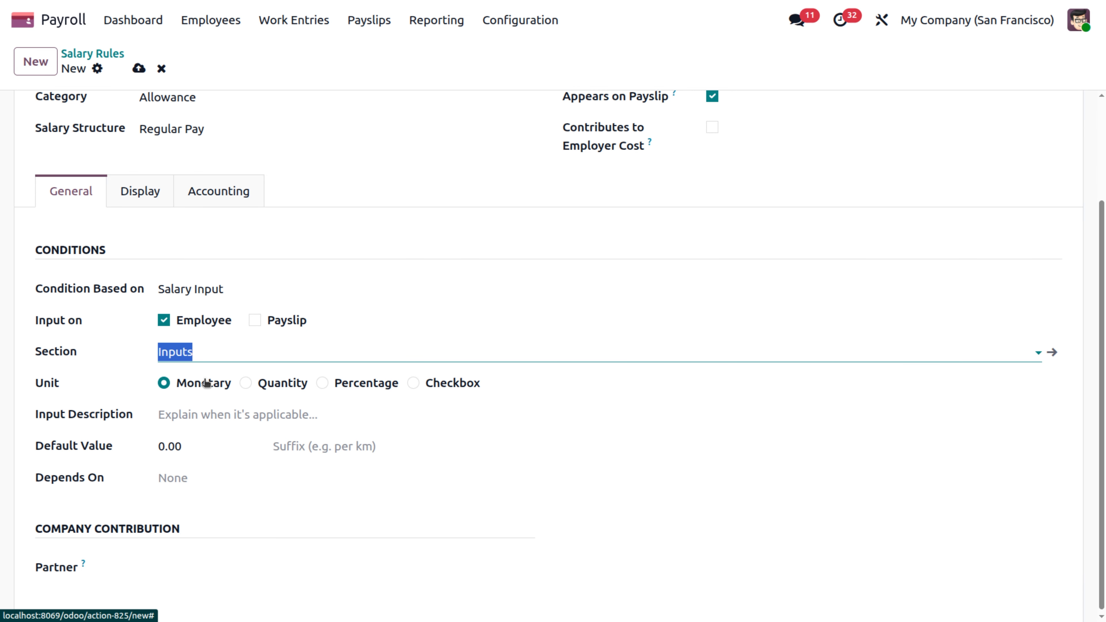
{"action": "left_click", "coordinate": [139, 383]}
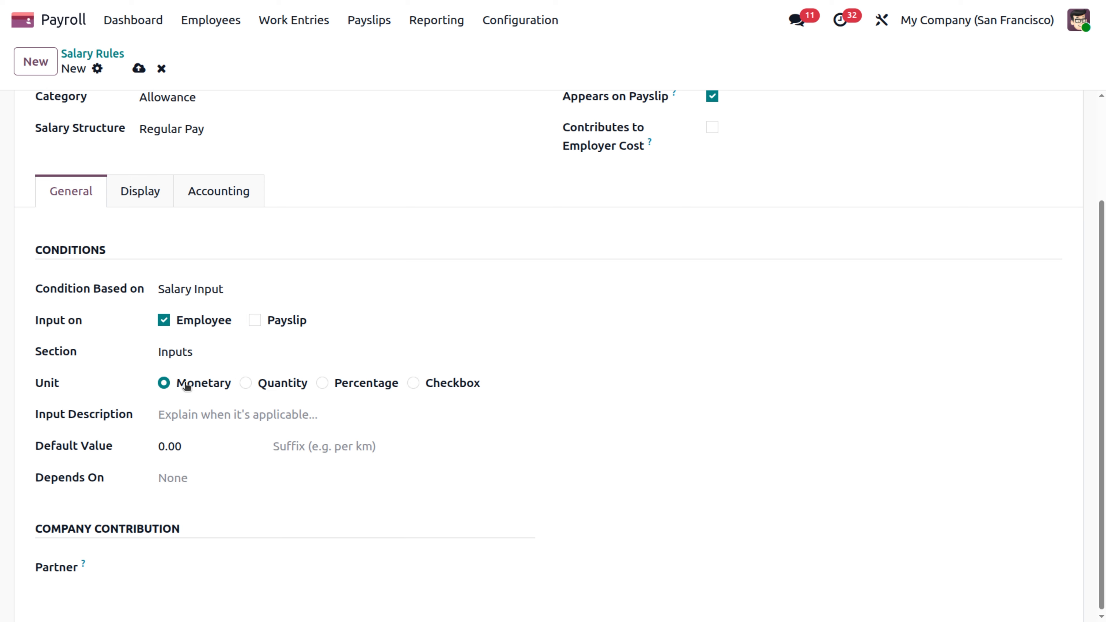
- Save the Transport Allowance rule with a Monetary unit, leaving its input description and dependency empty
{"action": "left_click", "coordinate": [213, 422]}
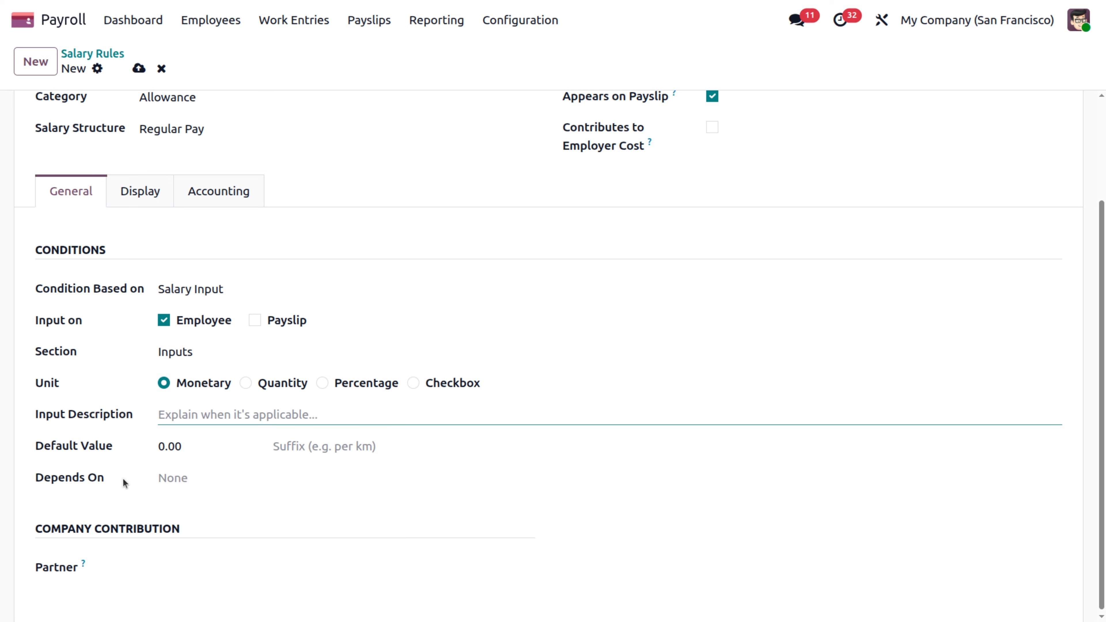
{"action": "left_click", "coordinate": [177, 479]}
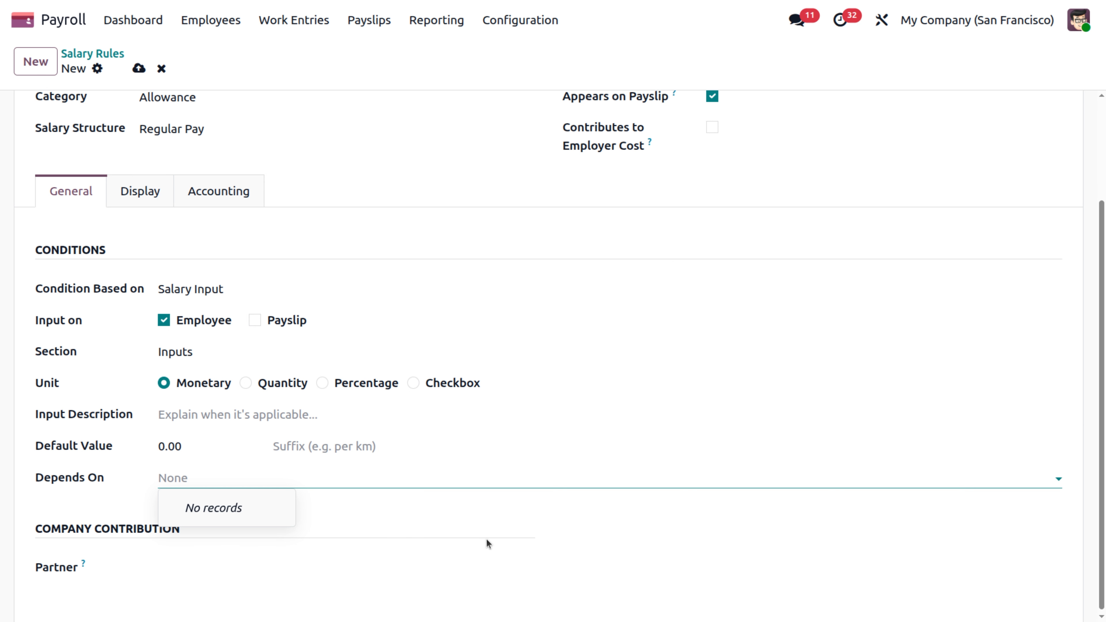
{"action": "left_click", "coordinate": [429, 548]}
{"action": "scroll", "coordinate": [349, 269], "scroll_direction": "up", "scroll_amount": 3}
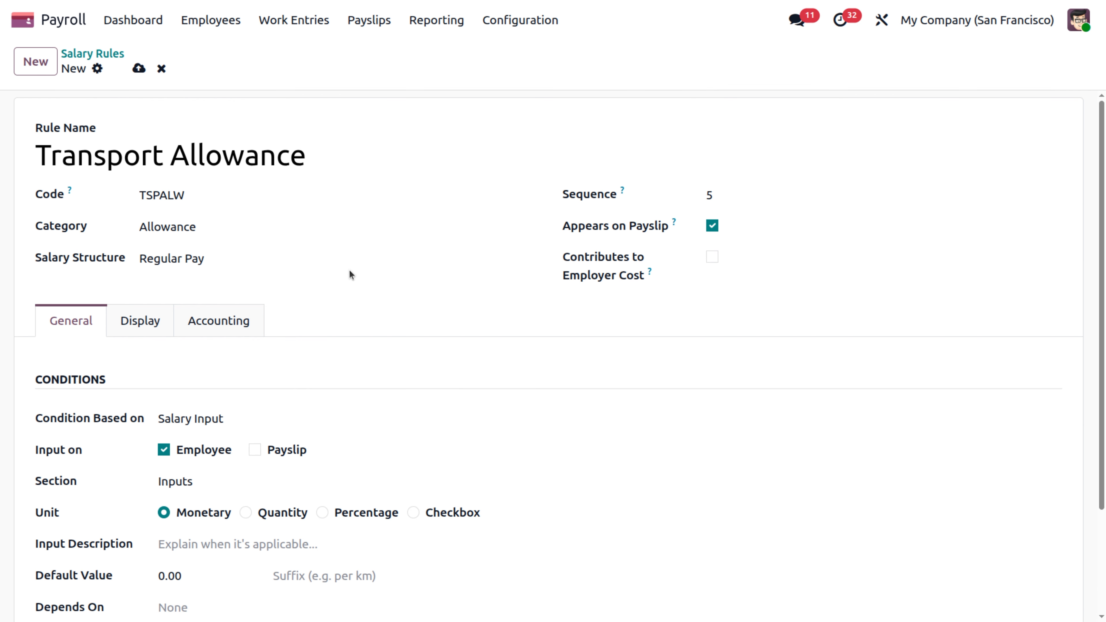
{"action": "left_click", "coordinate": [138, 68]}
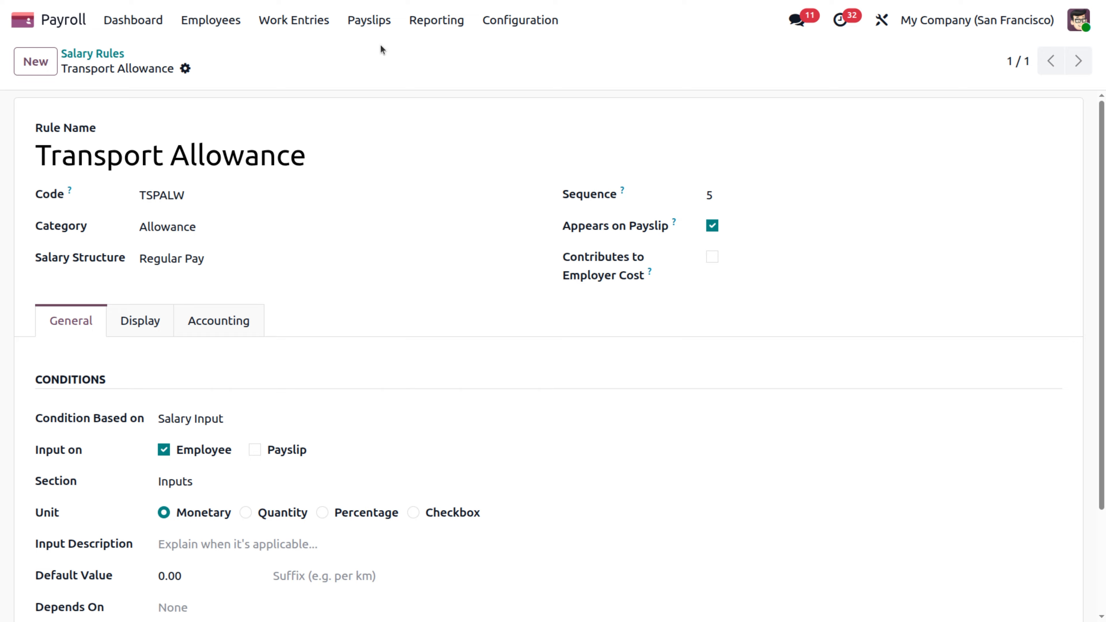
- Switch to the Employees app and open the payroll details of the Human Resources Manager's employee record
{"action": "left_click", "coordinate": [70, 25]}
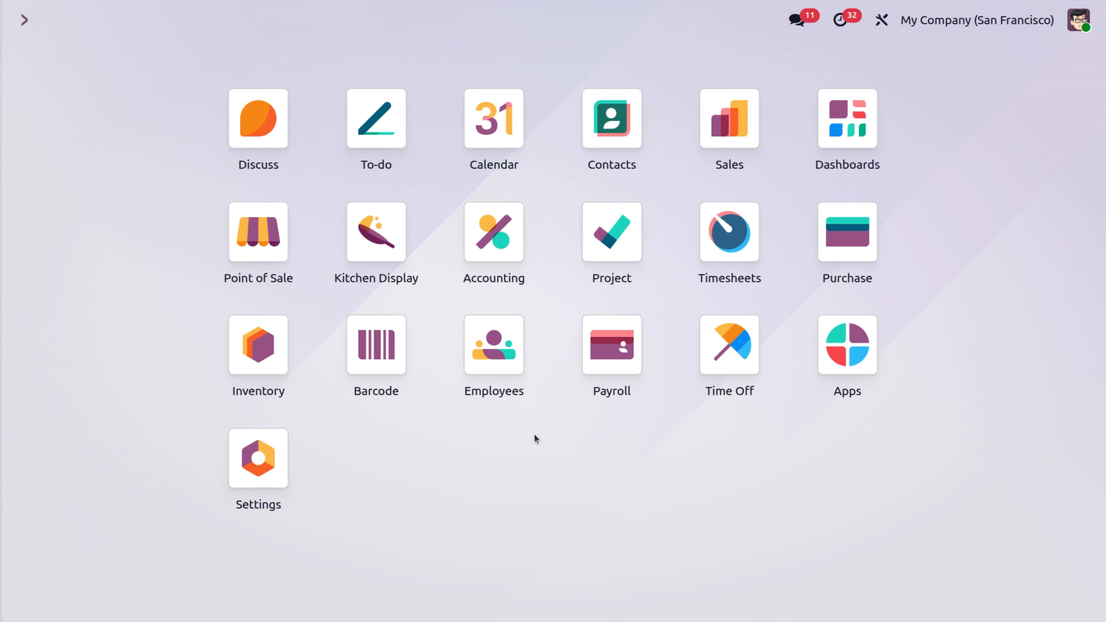
{"action": "type", "text": "e"}
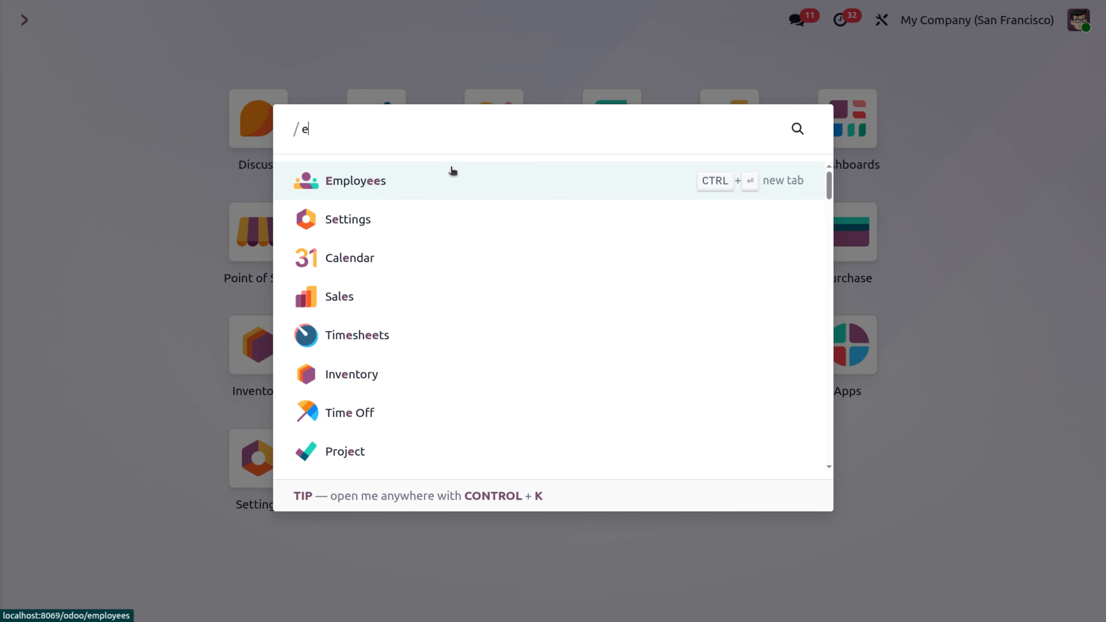
{"action": "left_click", "coordinate": [448, 179]}
{"action": "left_click", "coordinate": [410, 221]}
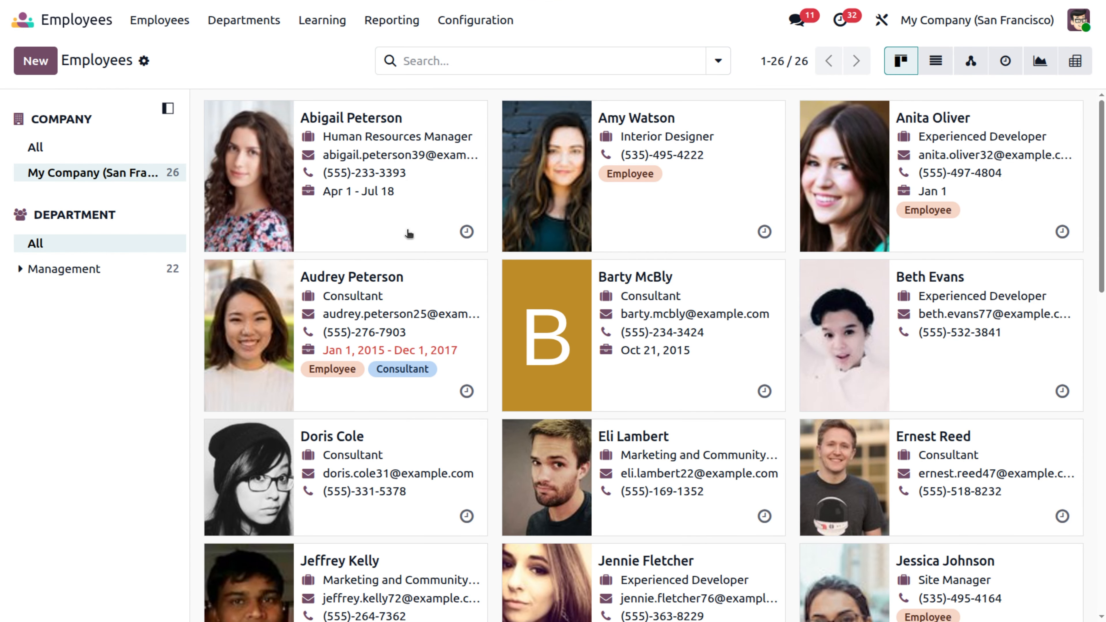
{"action": "left_click", "coordinate": [397, 329]}
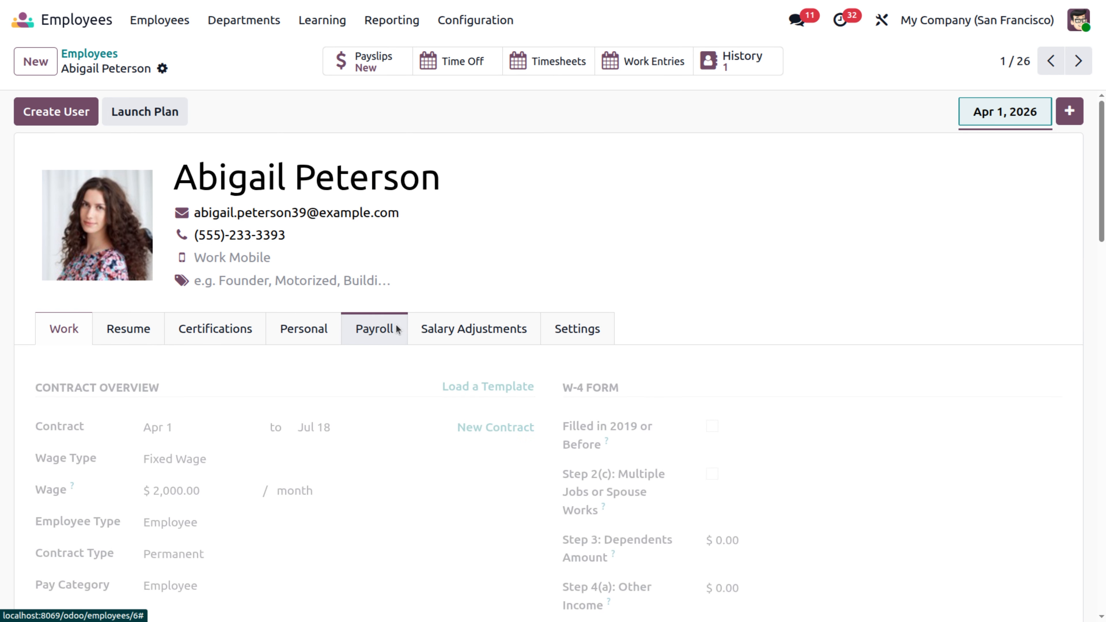
- Add the Transport Allowance input to the employee's payroll details
{"action": "scroll", "coordinate": [396, 327], "scroll_direction": "down", "scroll_amount": 10}
{"action": "scroll", "coordinate": [304, 411], "scroll_direction": "down", "scroll_amount": 10}
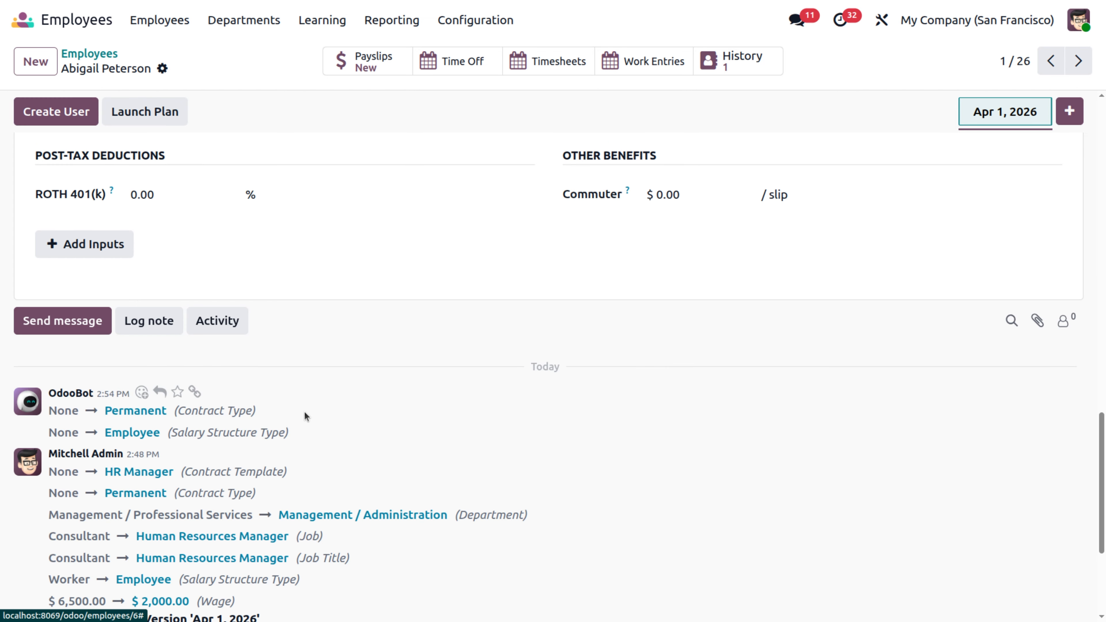
{"action": "left_click", "coordinate": [96, 245]}
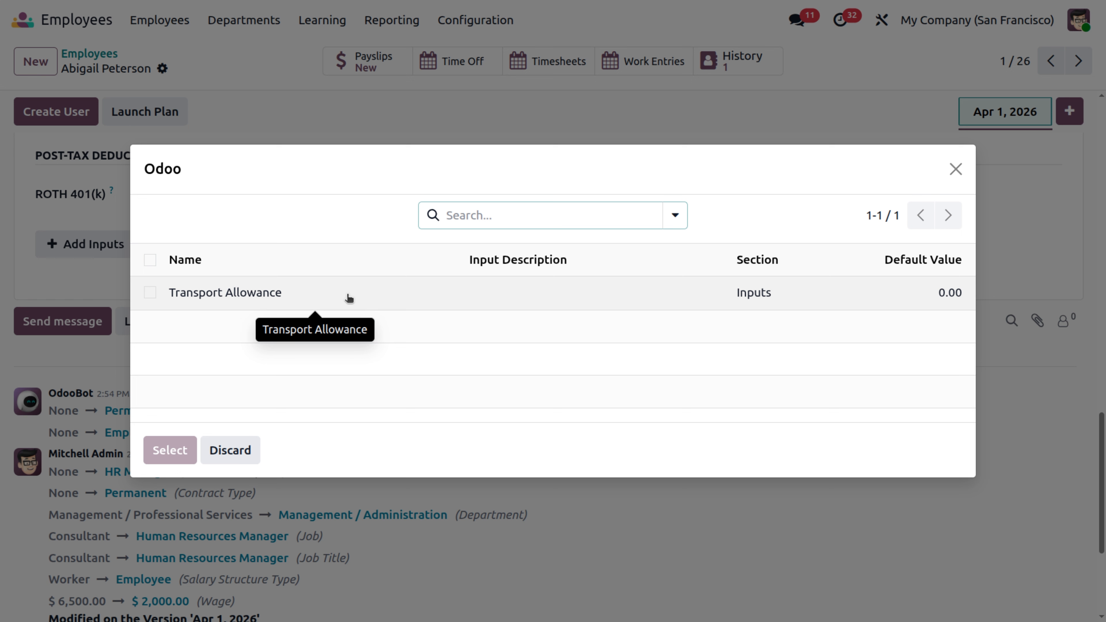
{"action": "left_click", "coordinate": [150, 293]}
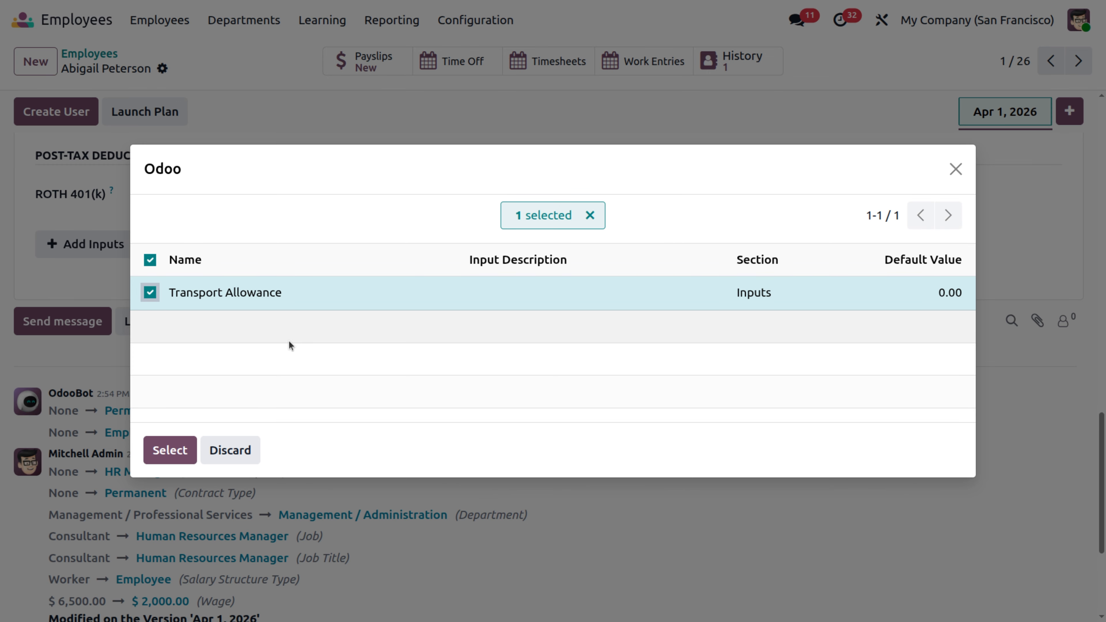
{"action": "left_click", "coordinate": [171, 453]}
- Reselect Employee as the pay category, inspect its default pay structure, and return to the employee record
{"action": "scroll", "coordinate": [181, 338], "scroll_direction": "up", "scroll_amount": 12}
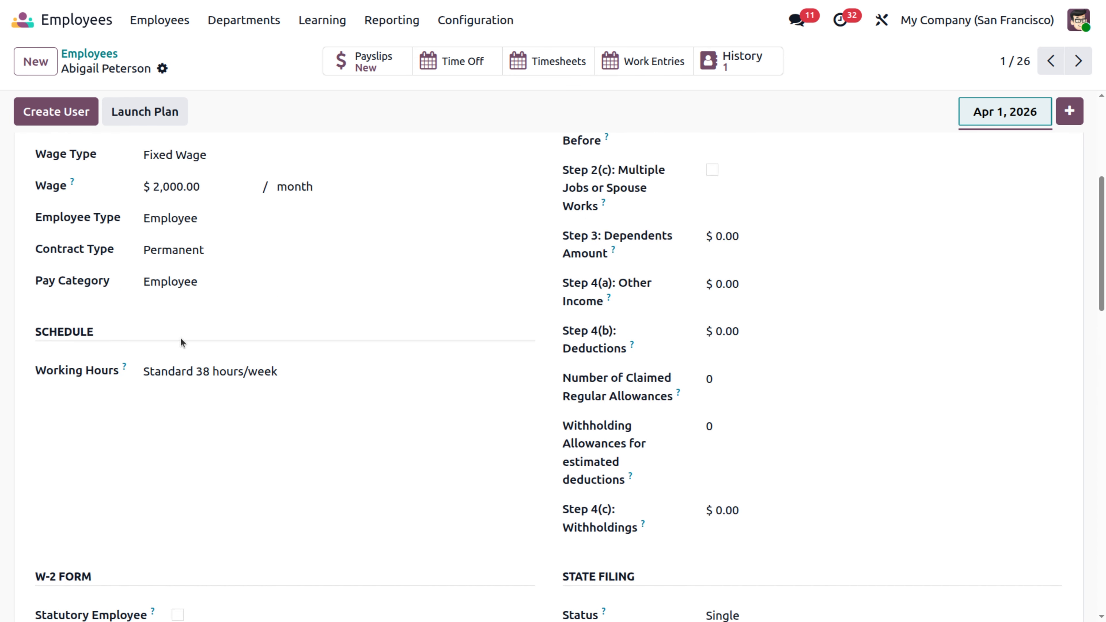
{"action": "scroll", "coordinate": [321, 582], "scroll_direction": "down", "scroll_amount": 8}
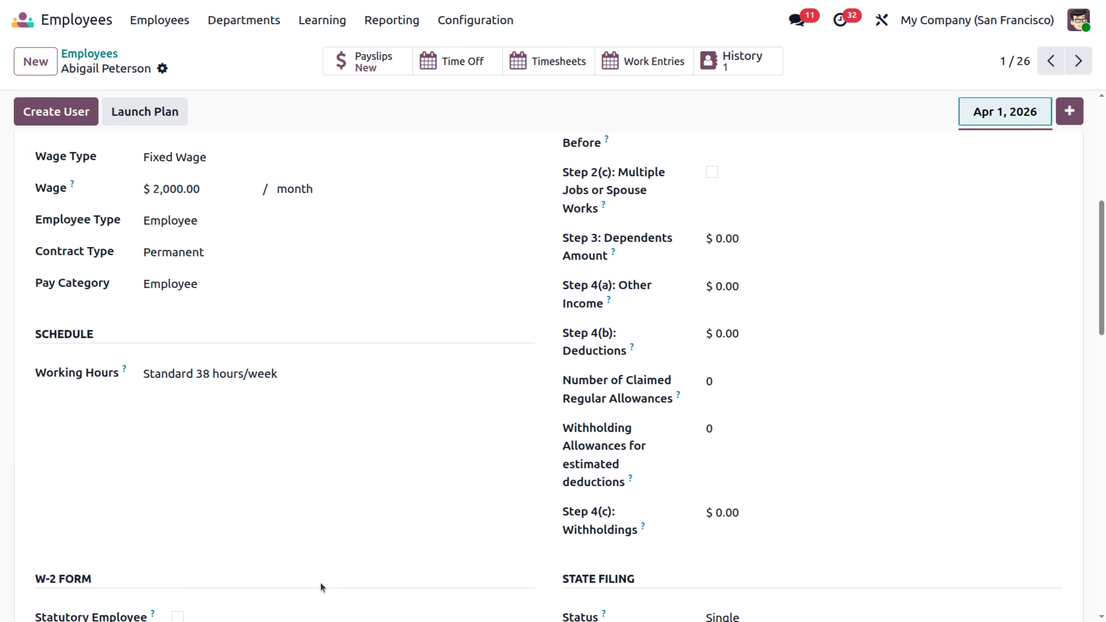
{"action": "scroll", "coordinate": [321, 582], "scroll_direction": "up", "scroll_amount": 8}
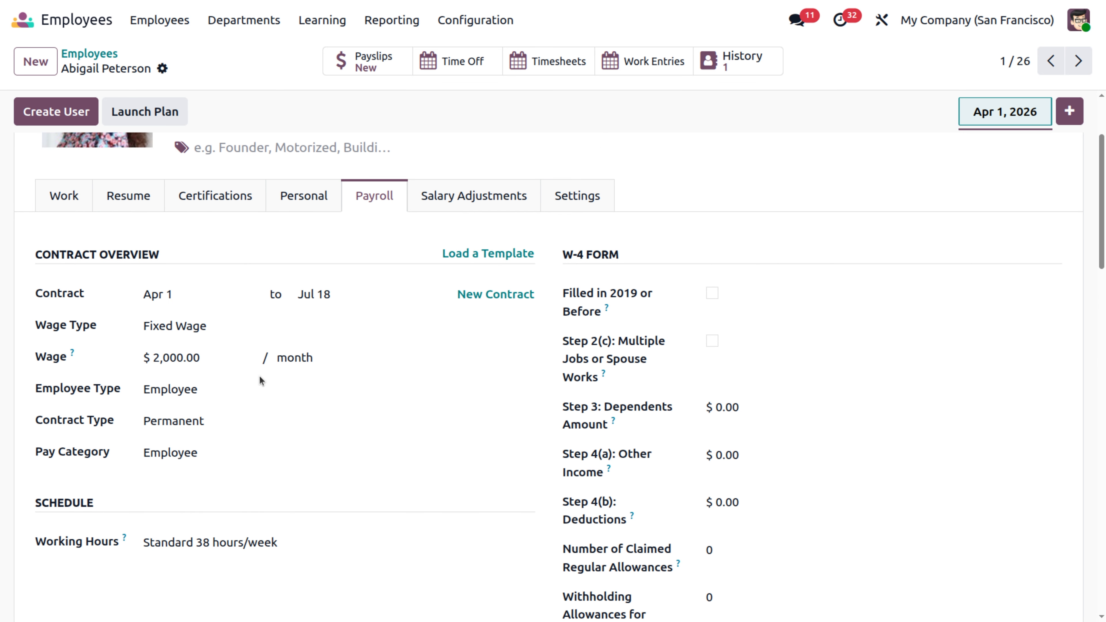
{"action": "left_click", "coordinate": [213, 454]}
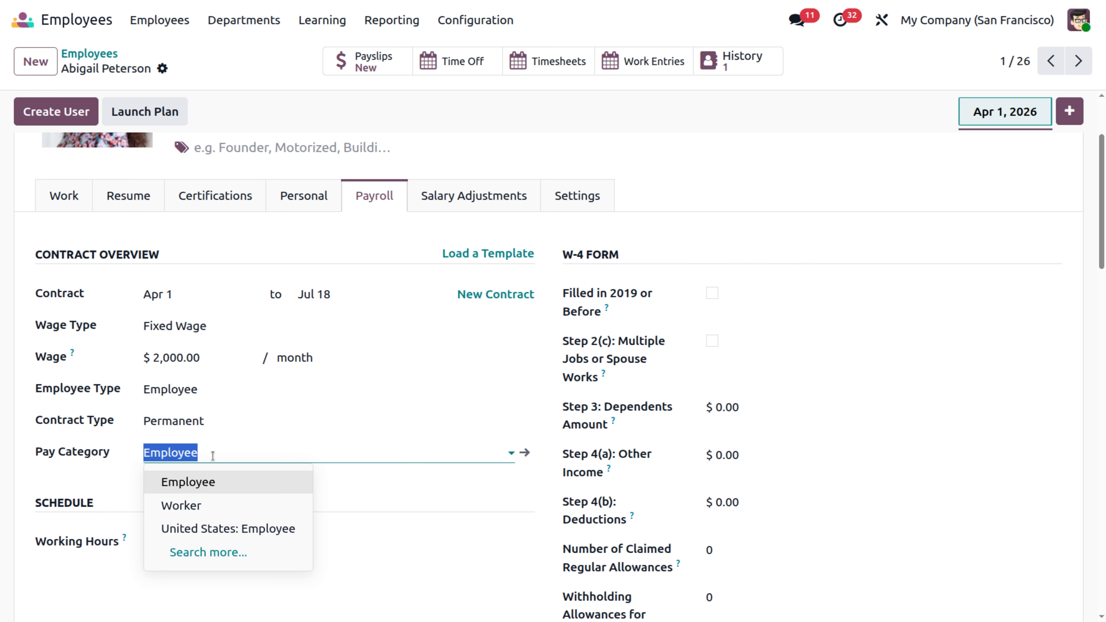
{"action": "left_click", "coordinate": [217, 486]}
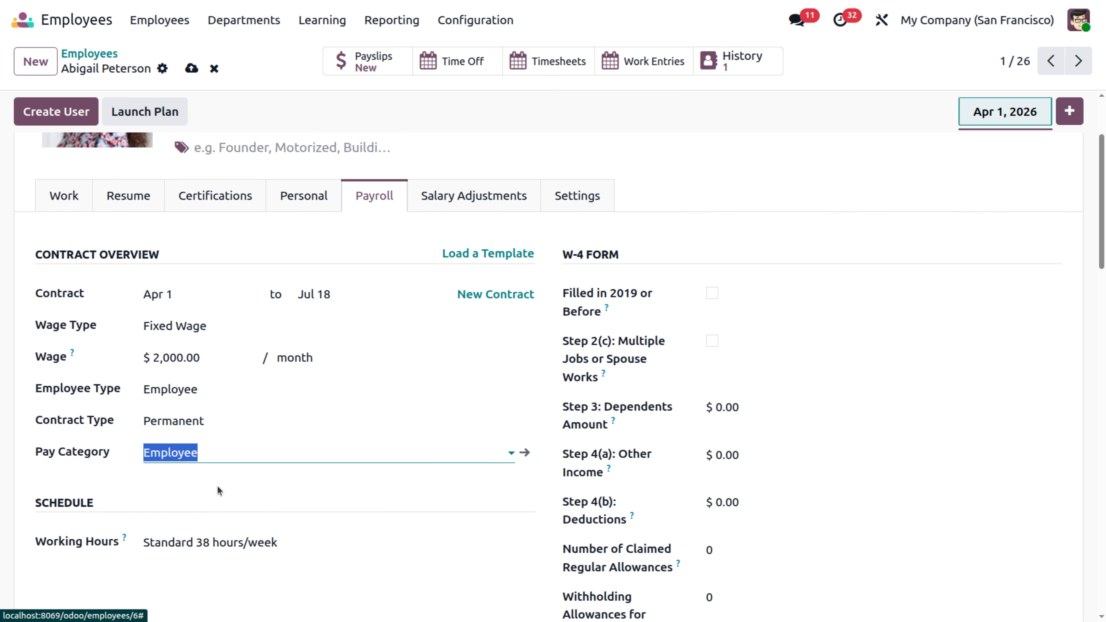
{"action": "left_click", "coordinate": [525, 453]}
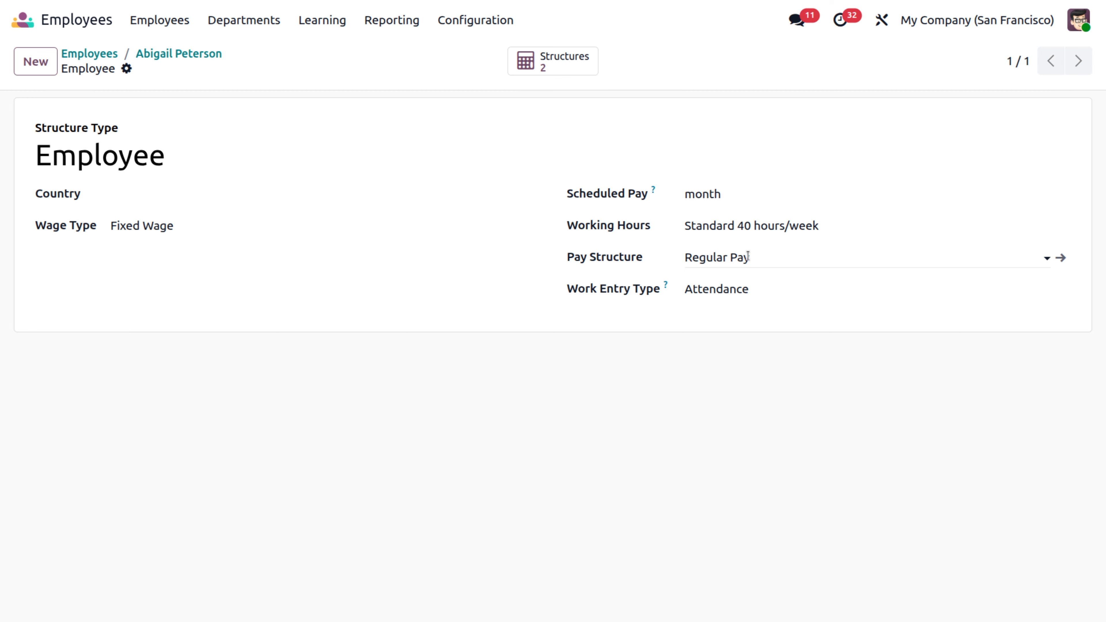
{"action": "left_click", "coordinate": [175, 56]}
- Set the employee's Transport Allowance input to $200 and save the record
{"action": "scroll", "coordinate": [279, 501], "scroll_direction": "down", "scroll_amount": 5}
{"action": "scroll", "coordinate": [278, 501], "scroll_direction": "down", "scroll_amount": 5}
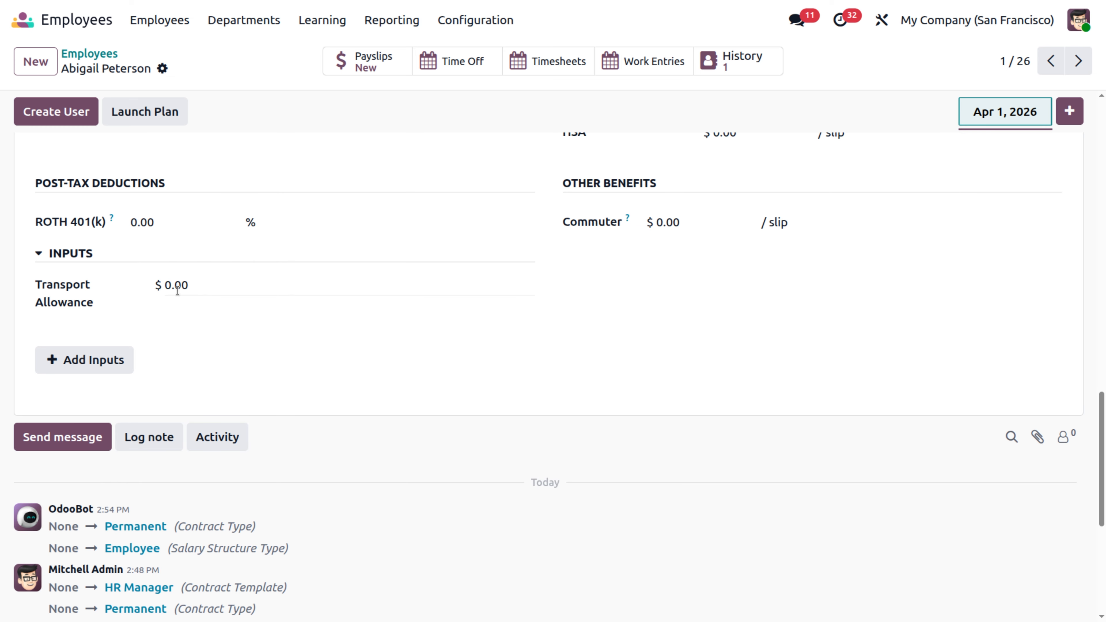
{"action": "left_click", "coordinate": [183, 285]}
{"action": "key", "text": "BackSpace"}
{"action": "key", "text": "BackSpace"}
{"action": "key", "text": "BackSpace"}
{"action": "key", "text": "BackSpace"}
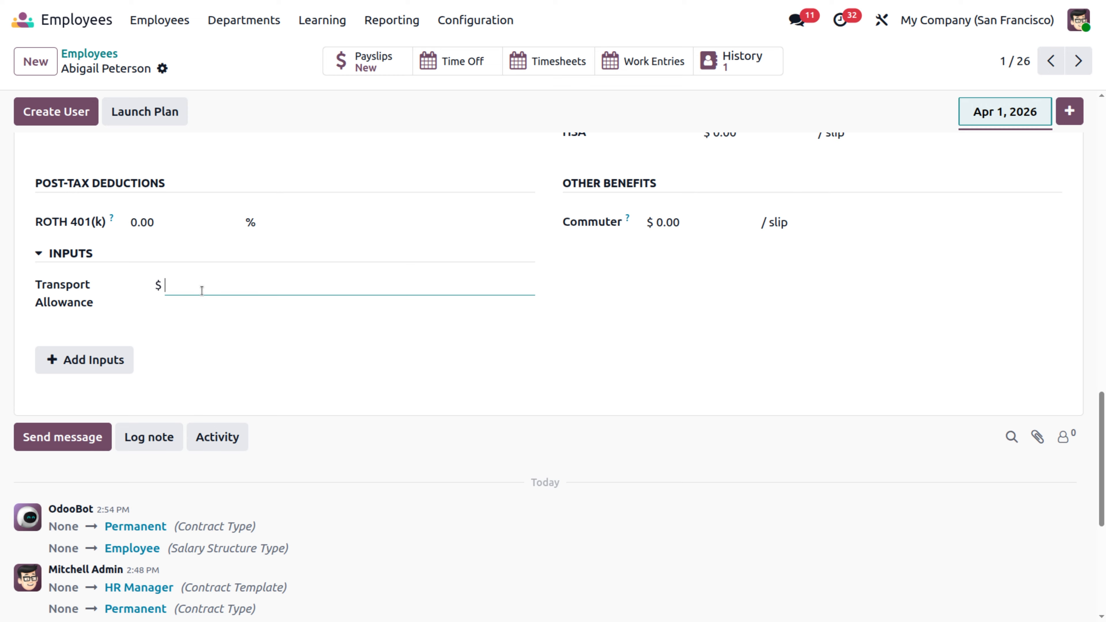
{"action": "type", "text": "200"}
{"action": "scroll", "coordinate": [177, 193], "scroll_direction": "up", "scroll_amount": 10}
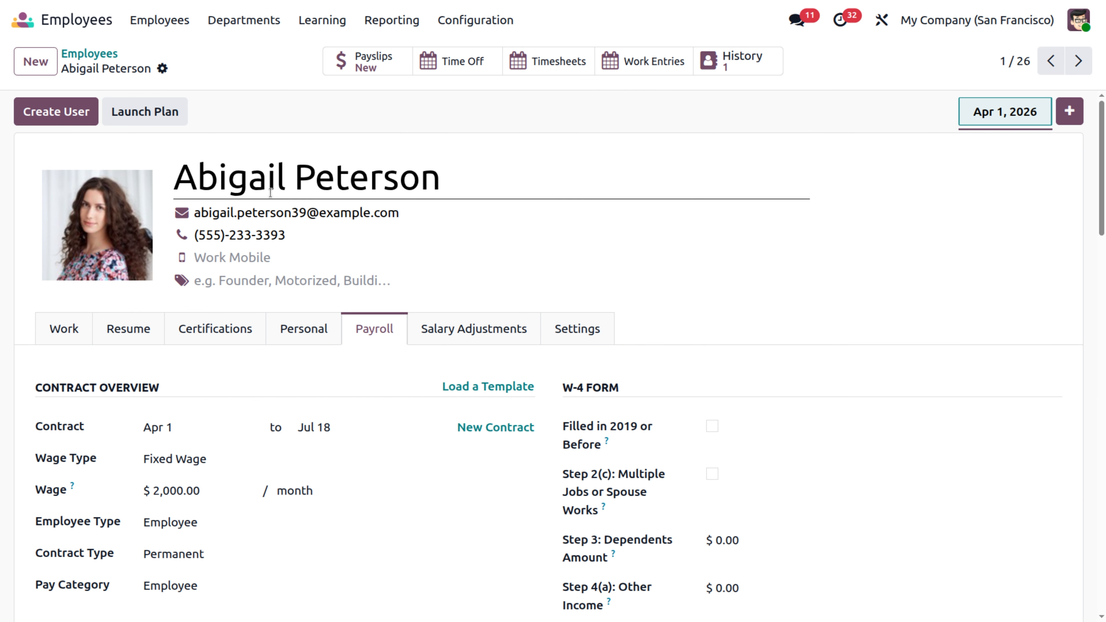
- Start a new payslip from the employee record
{"action": "scroll", "coordinate": [479, 252], "scroll_direction": "down", "scroll_amount": 10}
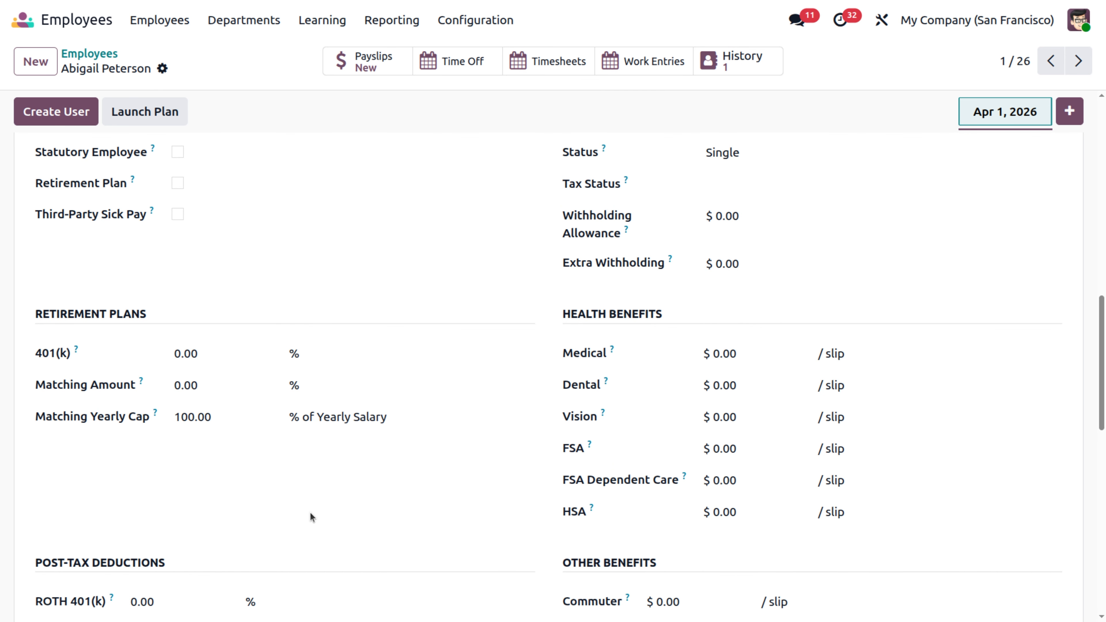
{"action": "scroll", "coordinate": [310, 512], "scroll_direction": "down", "scroll_amount": 10}
{"action": "scroll", "coordinate": [310, 512], "scroll_direction": "up", "scroll_amount": 15}
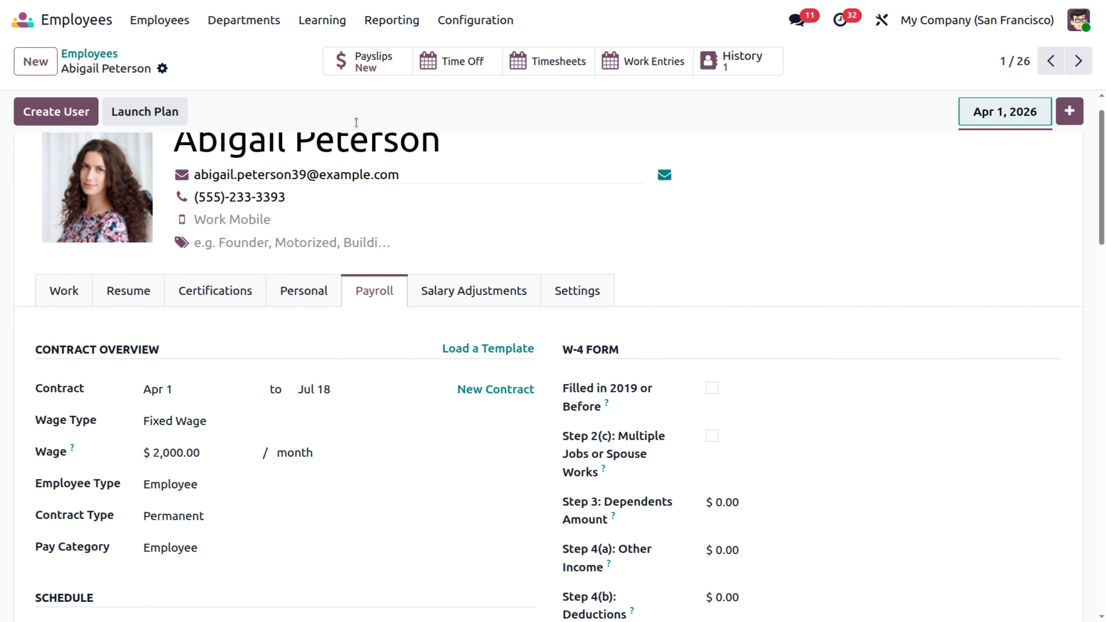
{"action": "left_click", "coordinate": [366, 68]}
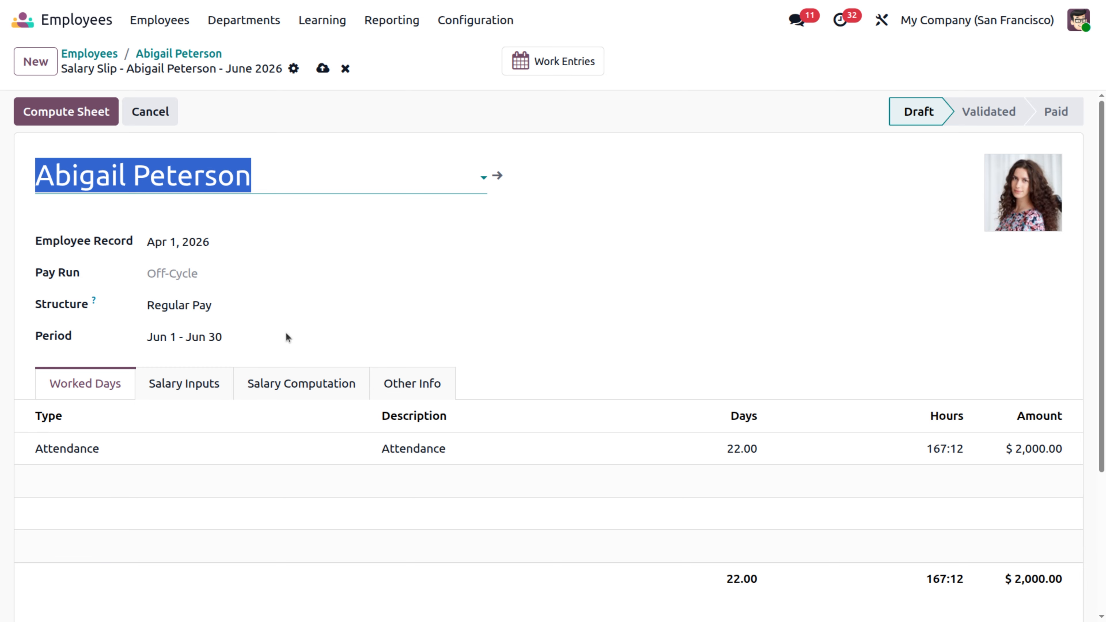
- Check the draft payslip's worked days, salary inputs and salary computation, and compute the sheet
{"action": "scroll", "coordinate": [273, 354], "scroll_direction": "down", "scroll_amount": 2}
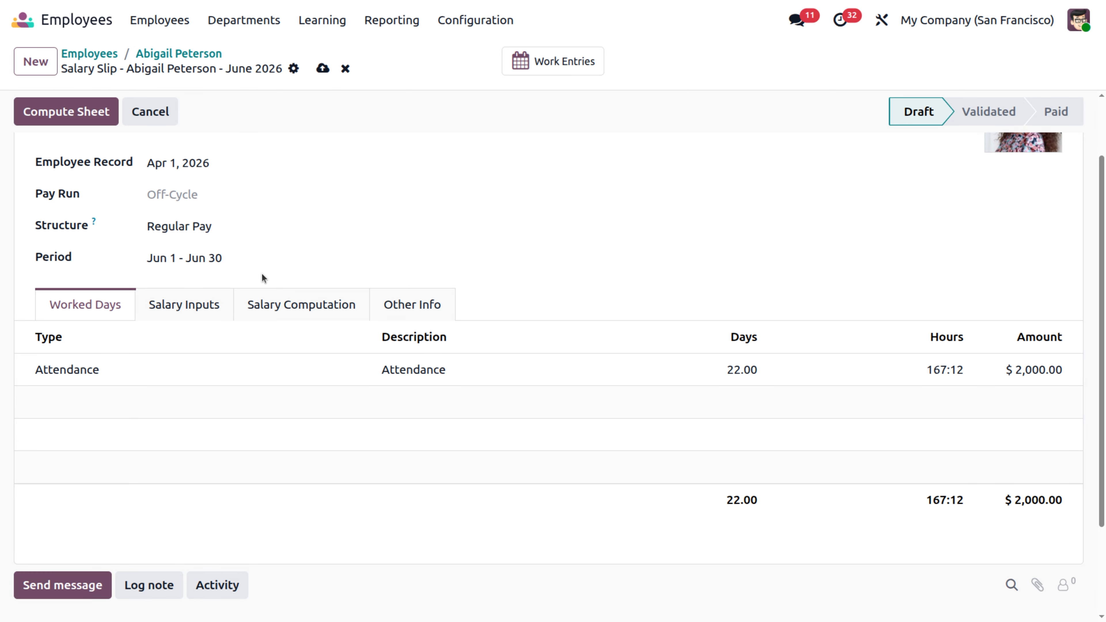
{"action": "left_click", "coordinate": [219, 312]}
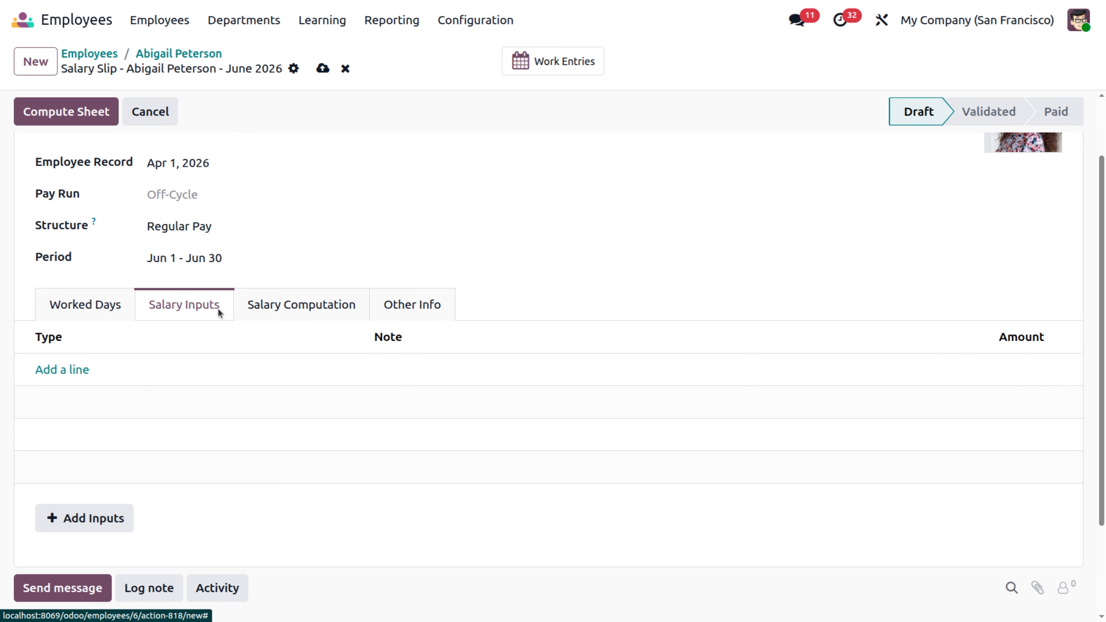
{"action": "left_click", "coordinate": [334, 307]}
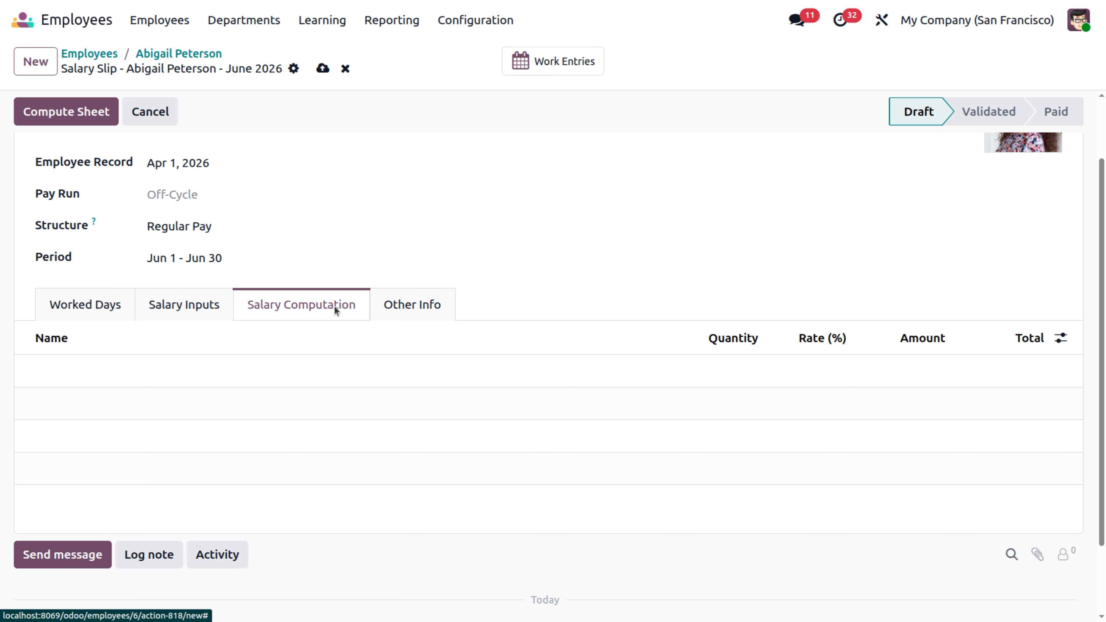
{"action": "left_click", "coordinate": [84, 303]}
{"action": "scroll", "coordinate": [84, 302], "scroll_direction": "up", "scroll_amount": 2}
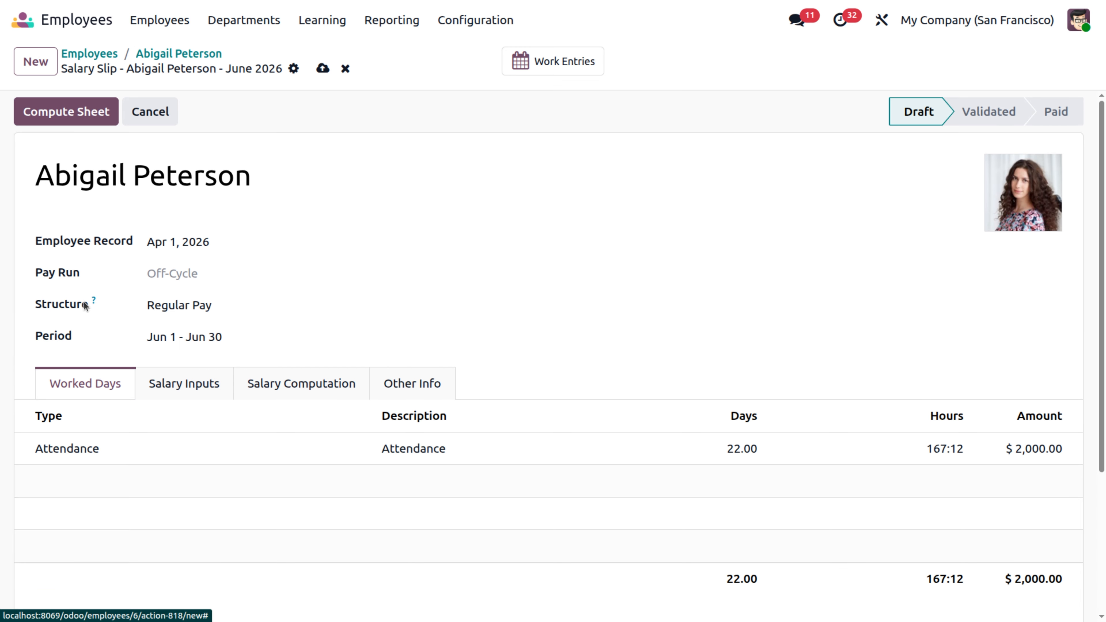
{"action": "left_click", "coordinate": [77, 109]}
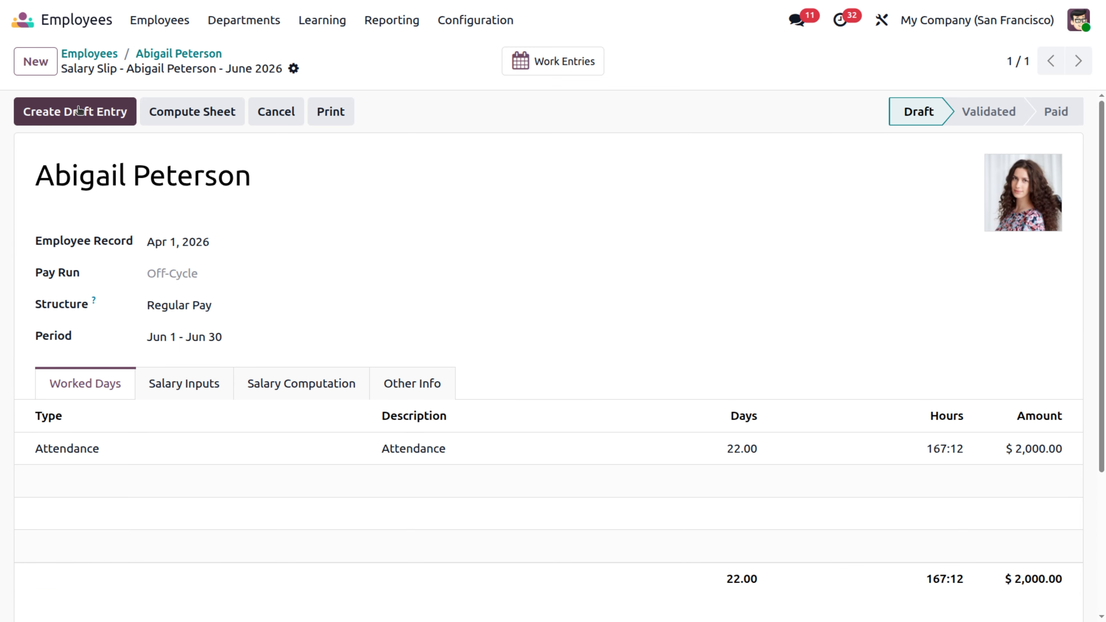
- Examine the computed payslip's salary inputs and the Transport Allowance line in its salary computation
{"action": "left_click", "coordinate": [179, 385]}
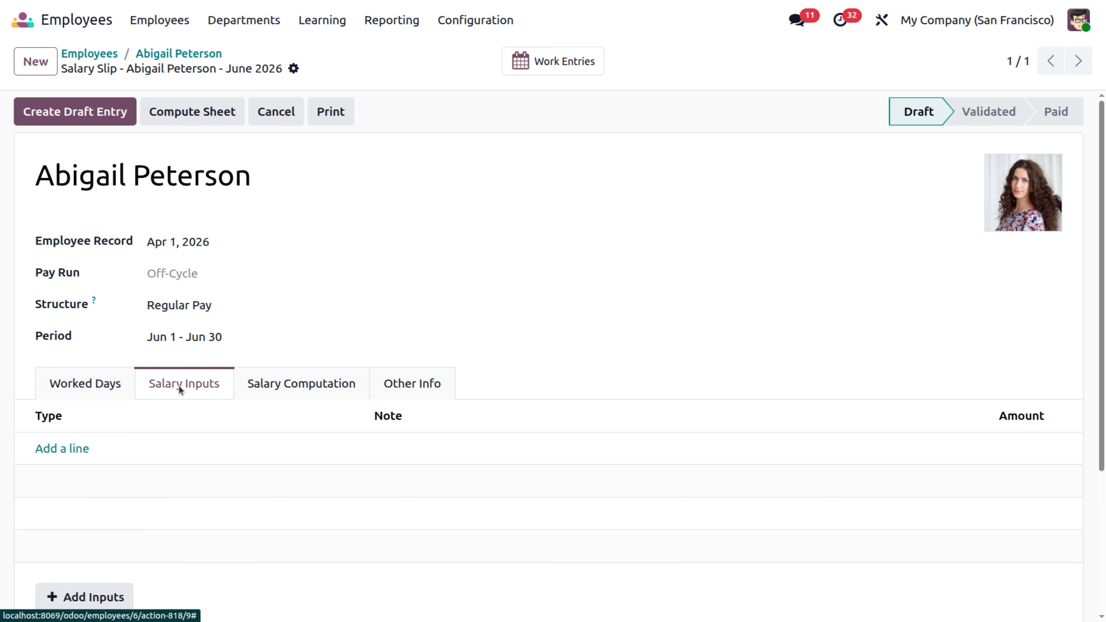
{"action": "left_click", "coordinate": [296, 380]}
{"action": "scroll", "coordinate": [280, 467], "scroll_direction": "down", "scroll_amount": 3}
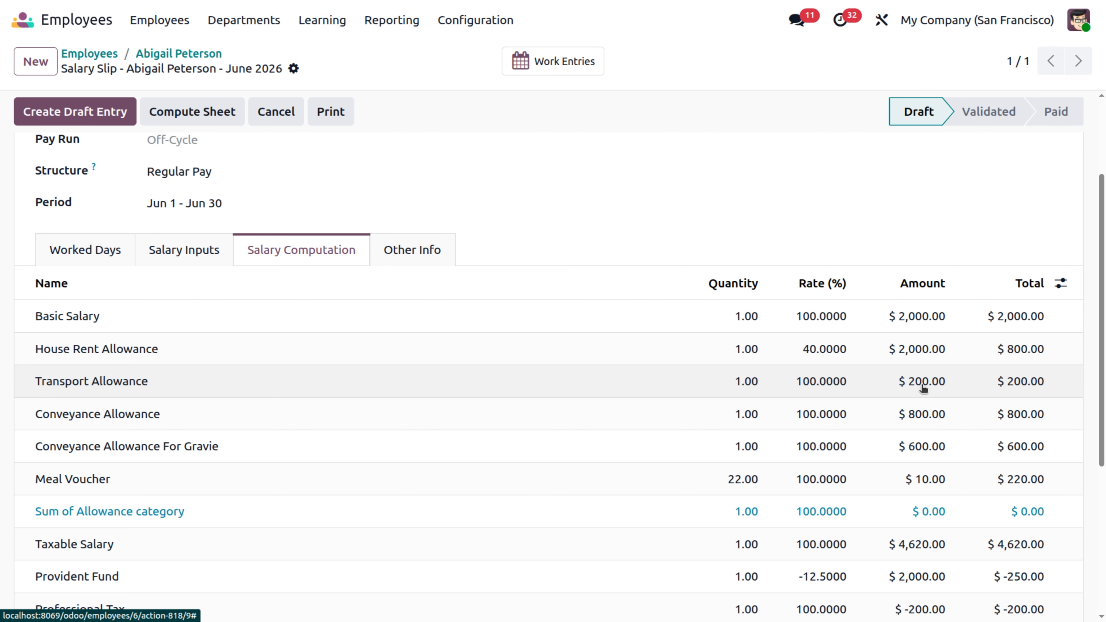
{"action": "scroll", "coordinate": [923, 387], "scroll_direction": "up", "scroll_amount": 3}
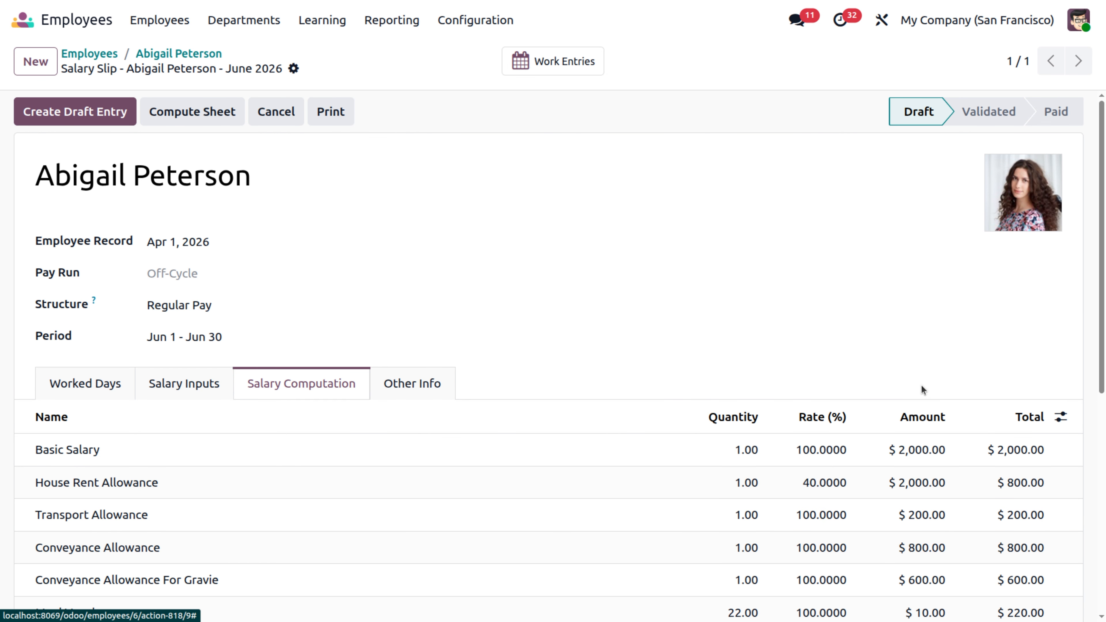